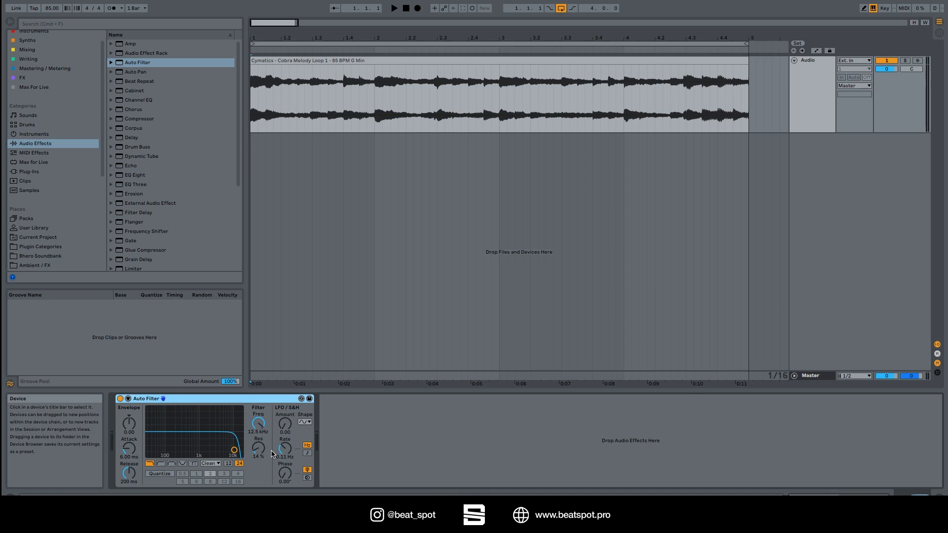
Set the Auto Filter's envelope attack to about 12.5 ms and its release to about 159 ms
click(332, 436)
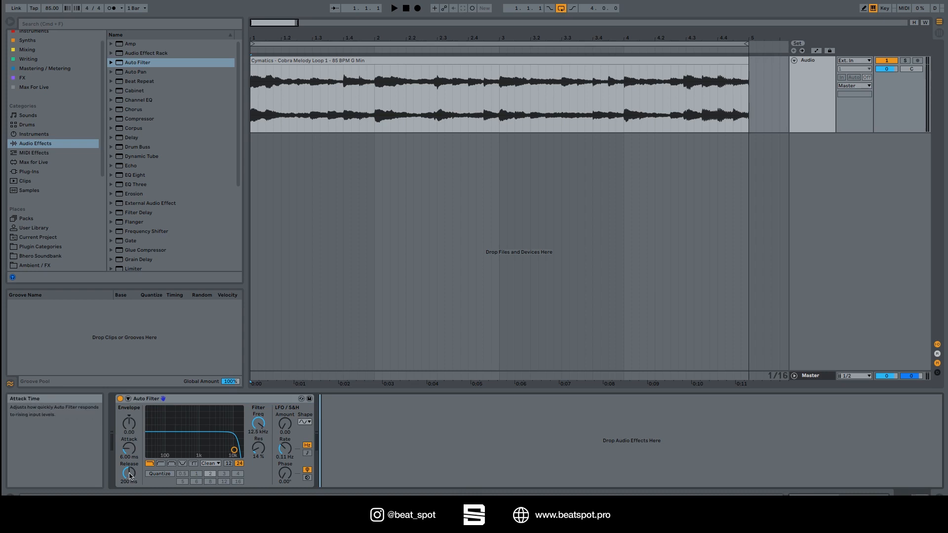
click(134, 438)
drag(134, 437, 135, 477)
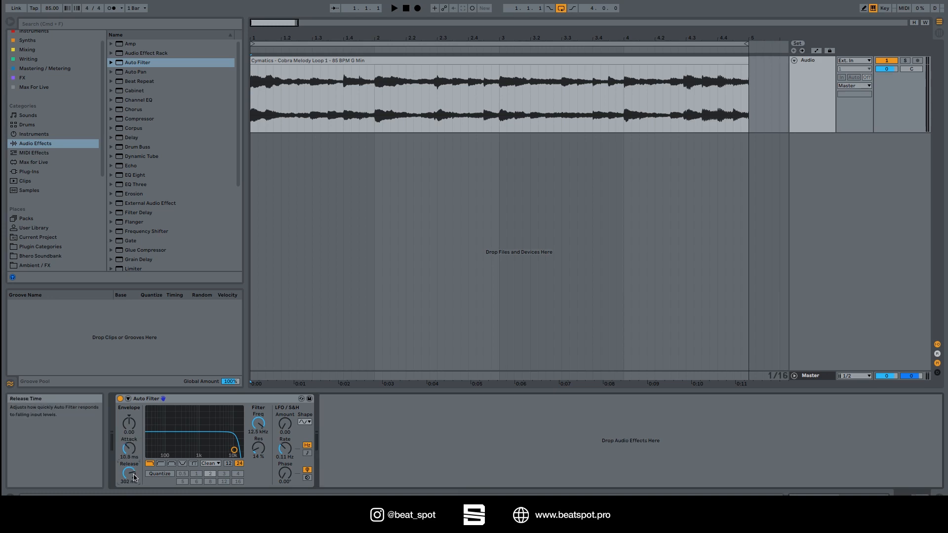
drag(129, 449, 129, 450)
drag(130, 473, 130, 486)
Lower the Auto Filter cutoff to about 732 Hz with resonance at about 28%
drag(234, 451, 194, 445)
drag(261, 424, 262, 433)
mouse_move(185, 446)
mouse_down()
mouse_move(229, 444)
mouse_move(168, 444)
mouse_move(228, 441)
mouse_move(175, 446)
mouse_move(195, 445)
mouse_up()
Try raised and lowered envelope amounts down to -127 with the cutoff at about 906 Hz, and reset the amount to 0
drag(128, 434, 128, 395)
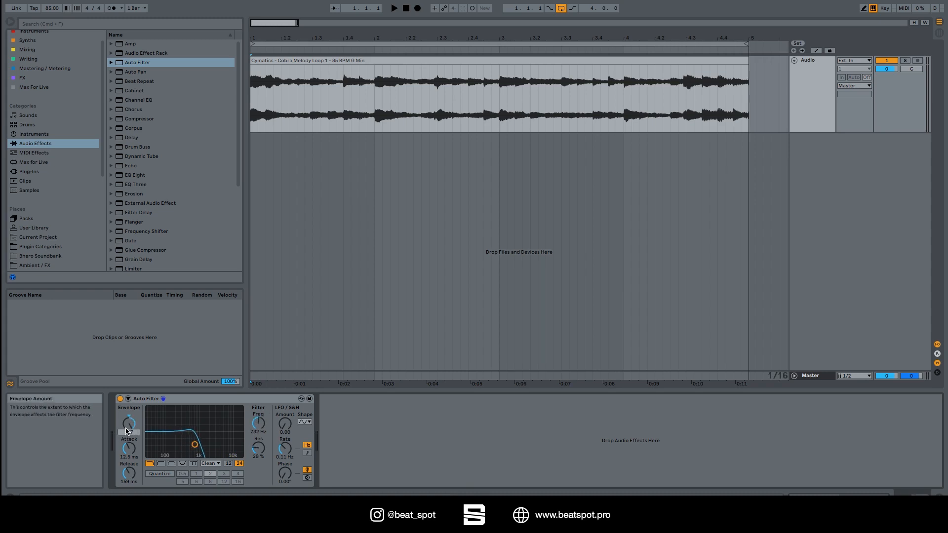
drag(127, 432, 126, 437)
mouse_move(195, 444)
mouse_down()
mouse_move(232, 444)
mouse_move(198, 447)
mouse_up()
drag(198, 447, 198, 445)
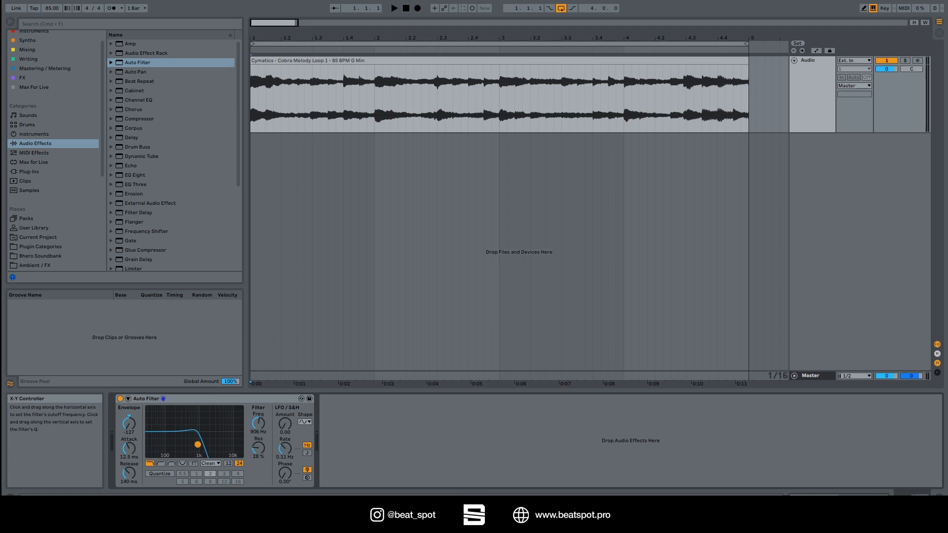
double_click(129, 425)
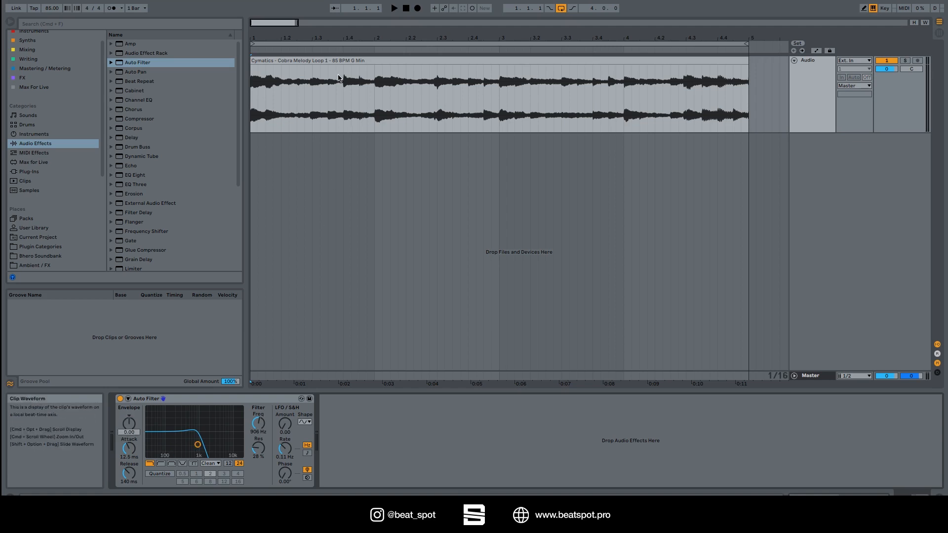
Set the filter cutoff to about 1.21 kHz and audition the melody loop clip
click(276, 88)
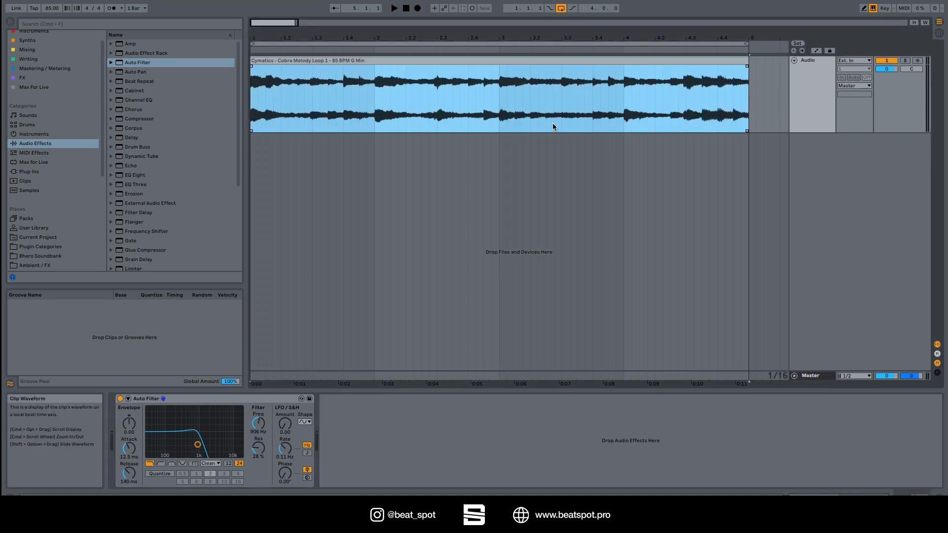
drag(258, 424, 258, 420)
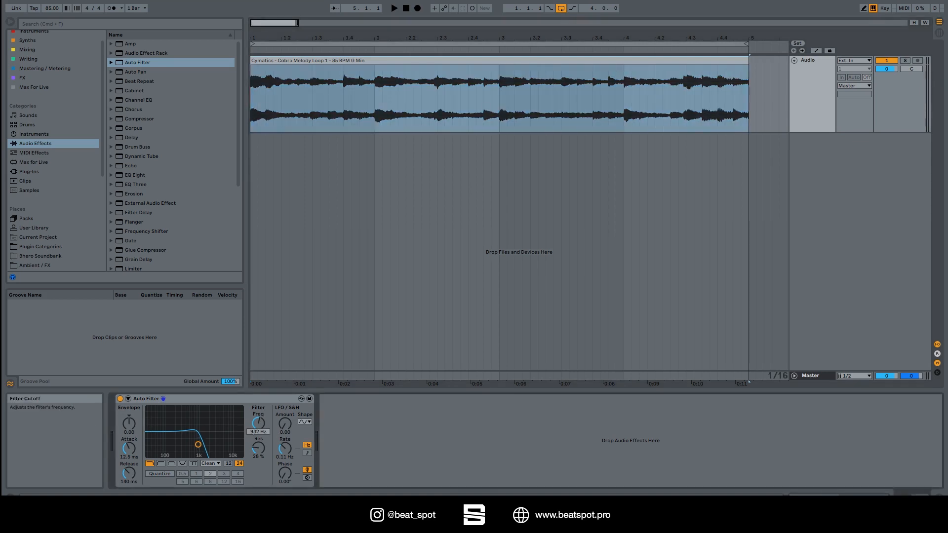
drag(198, 444, 201, 444)
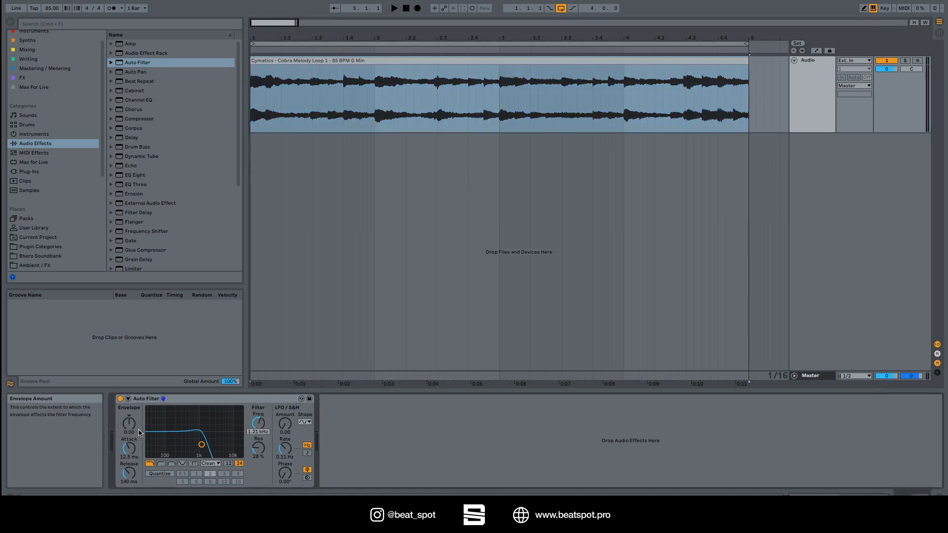
key(space)
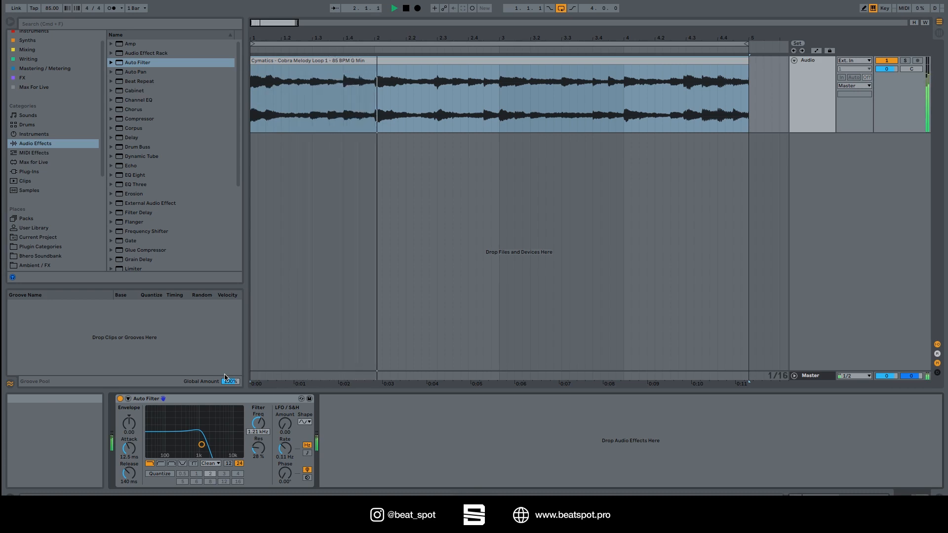
key(space)
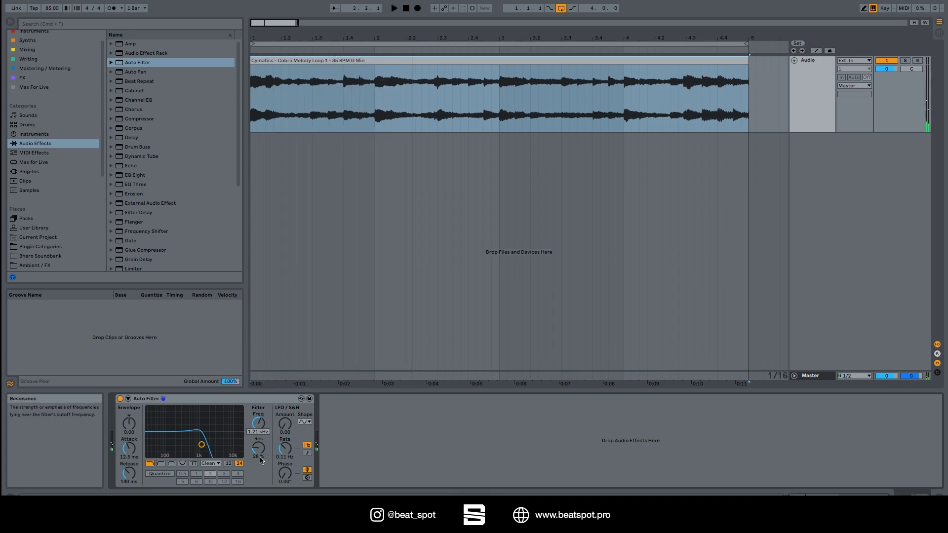
Raise the filter resonance to about 72% and play a short stretch of the melody loop
drag(259, 448, 259, 417)
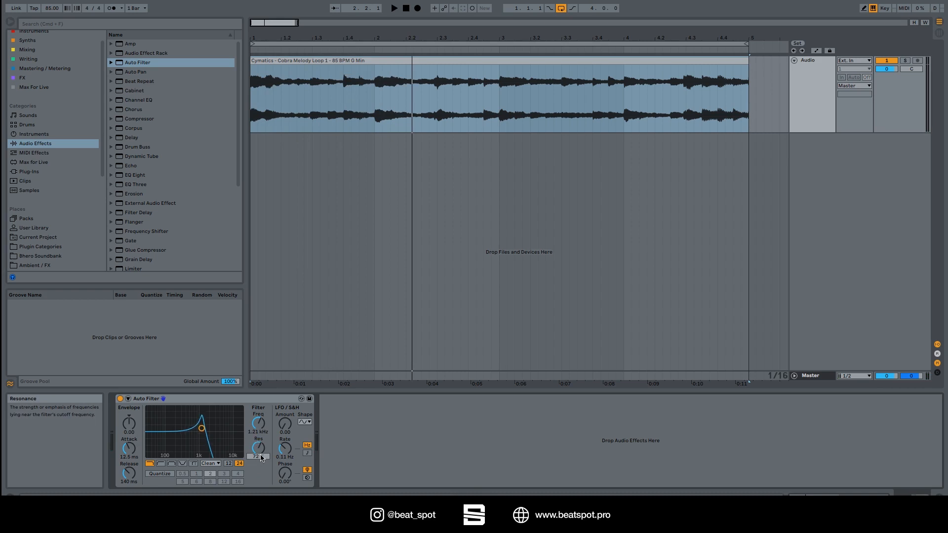
click(384, 62)
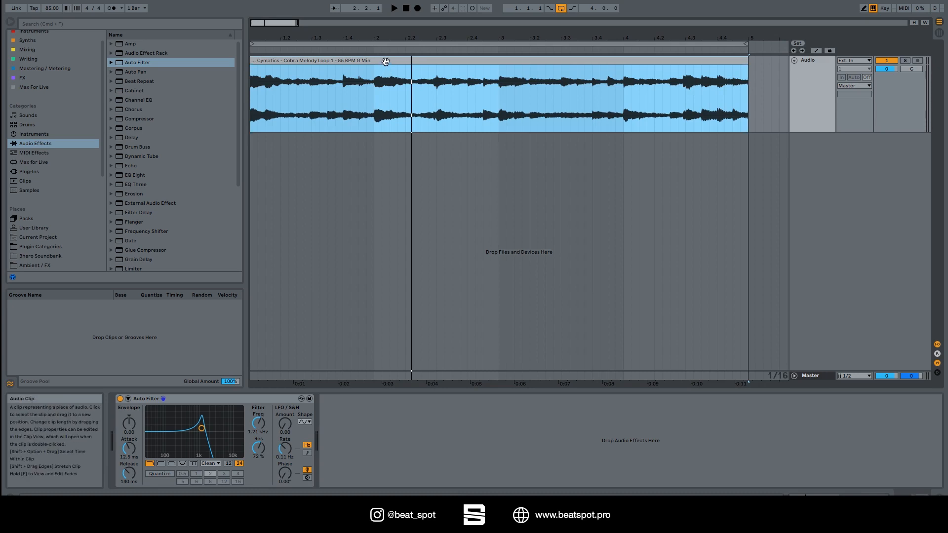
key(space)
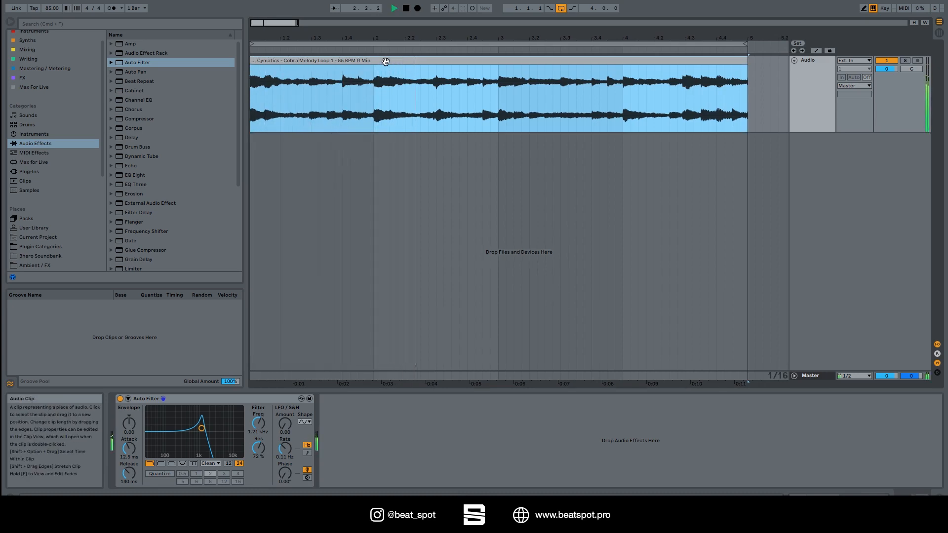
key(space)
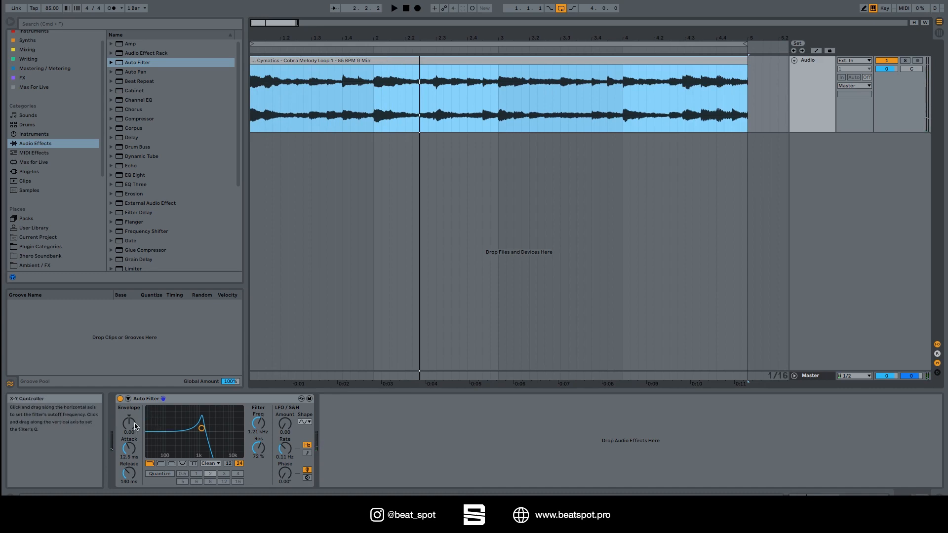
Set the envelope amount to 127, attack to about 11.3 ms and release to about 206 ms, and audition the loop
drag(135, 425, 135, 401)
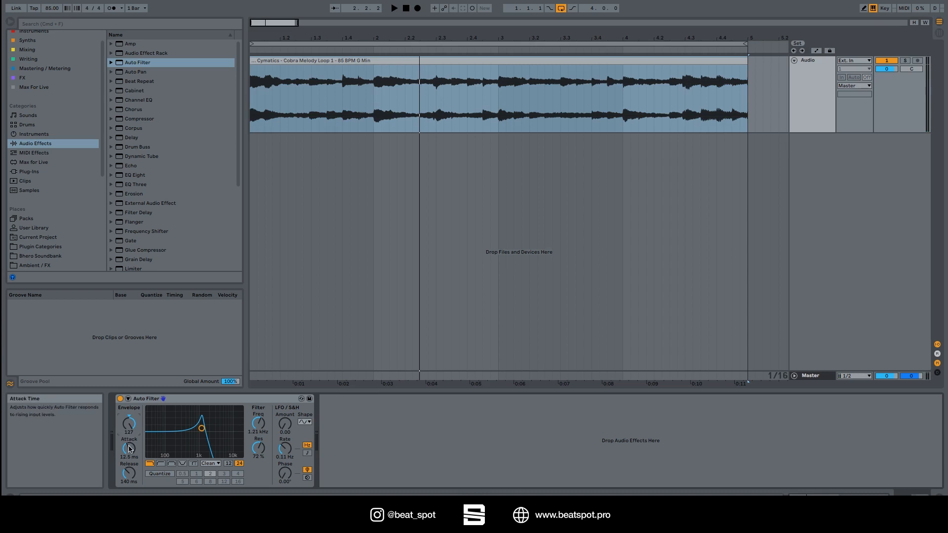
drag(129, 447, 129, 467)
key(space)
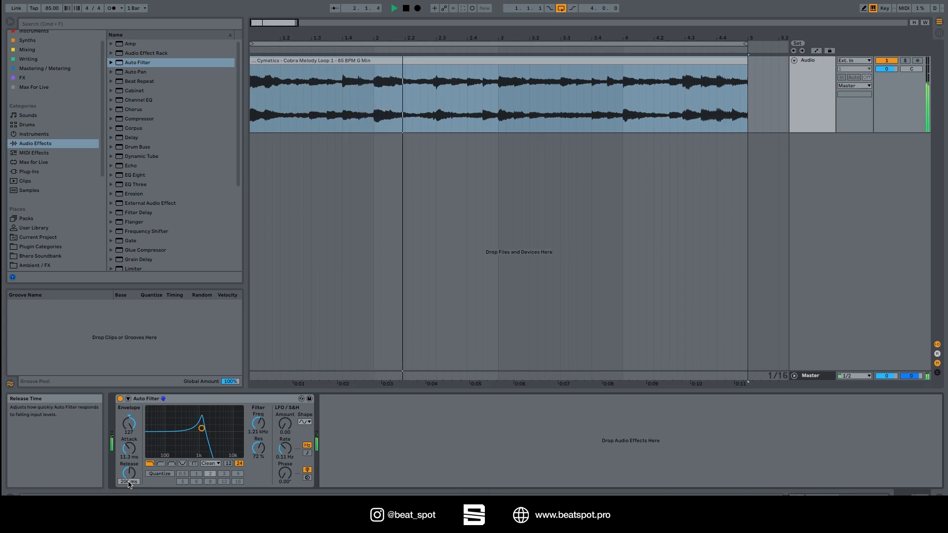
key(space)
Audition the loop with the envelope amount at -127, and return the amount to 0
drag(129, 423, 129, 474)
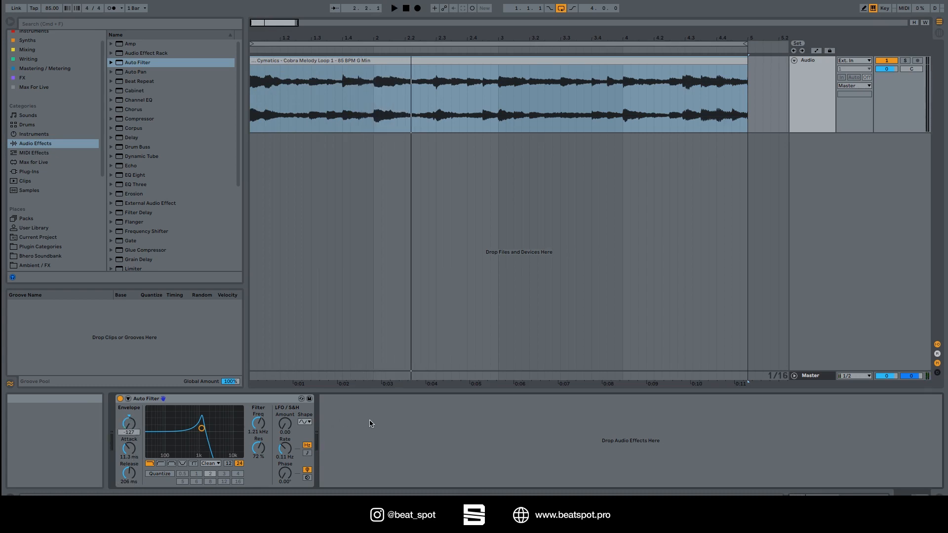
key(space)
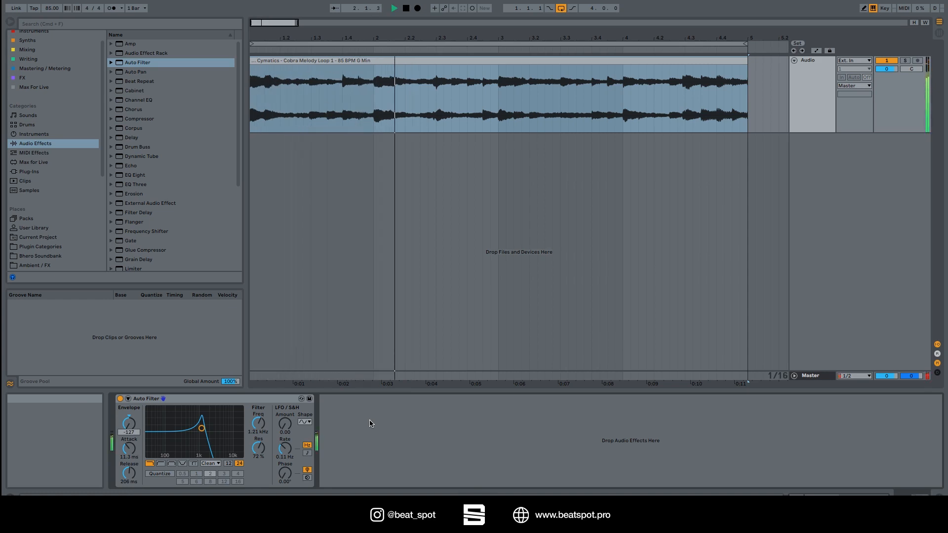
key(space)
drag(129, 424, 129, 395)
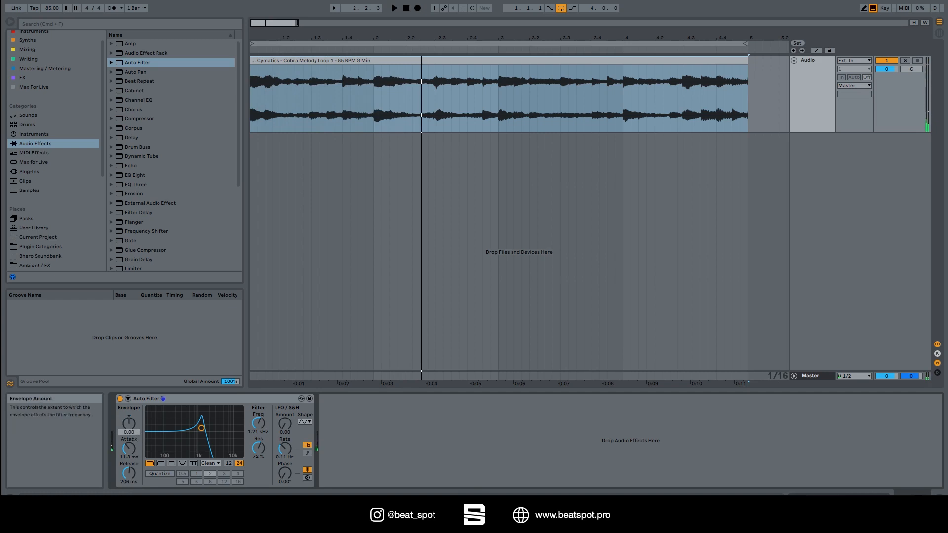
Reshape the filter curve to a cutoff of about 1.57 kHz with about 53% resonance
drag(202, 429, 203, 448)
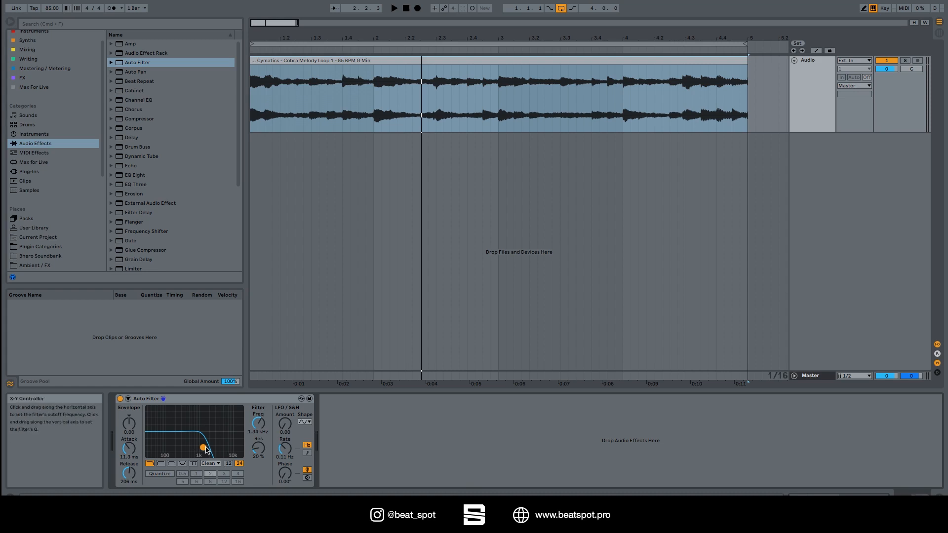
mouse_move(206, 450)
mouse_down()
mouse_move(203, 428)
mouse_move(173, 430)
mouse_move(219, 434)
mouse_move(193, 426)
mouse_move(194, 436)
mouse_move(217, 432)
mouse_move(199, 444)
mouse_move(229, 438)
mouse_move(175, 436)
mouse_move(218, 438)
mouse_move(197, 430)
mouse_move(195, 441)
mouse_move(214, 448)
mouse_move(205, 440)
mouse_up()
mouse_move(206, 440)
mouse_down()
mouse_move(223, 437)
mouse_move(175, 426)
mouse_move(187, 451)
mouse_move(199, 450)
mouse_move(163, 429)
mouse_move(200, 442)
mouse_move(180, 445)
mouse_move(178, 431)
mouse_move(195, 428)
mouse_move(183, 432)
mouse_move(207, 444)
mouse_move(190, 432)
mouse_move(216, 438)
mouse_move(205, 435)
mouse_up()
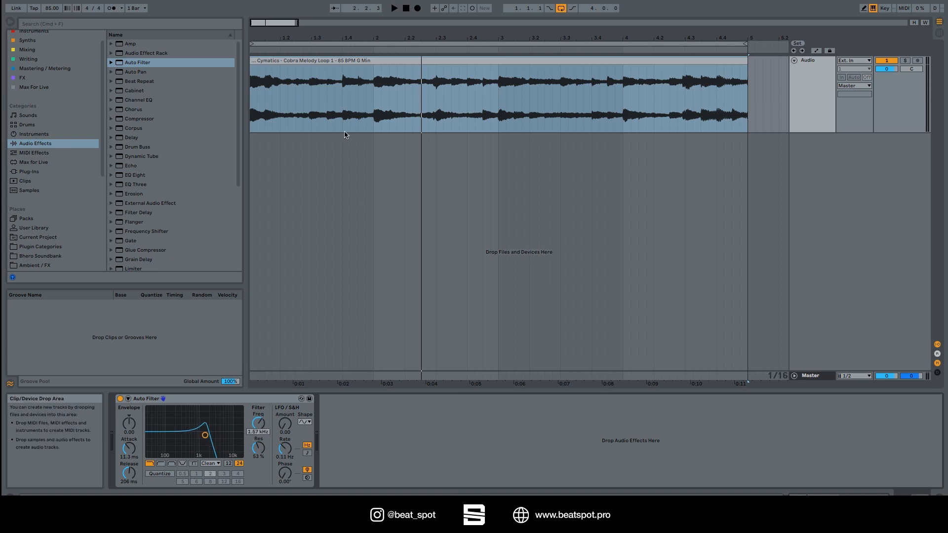
Compare the Lowpass, Highpass, Bandpass, Notch and Morph filter types, ending on Morph
click(182, 463)
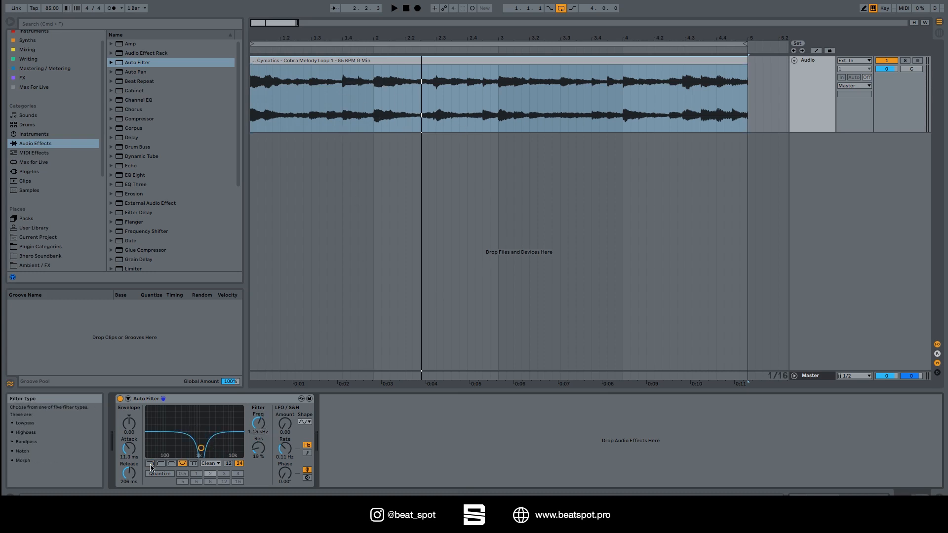
click(150, 464)
click(161, 464)
click(172, 464)
click(184, 465)
click(193, 463)
click(153, 464)
click(161, 466)
click(173, 466)
click(186, 466)
click(195, 467)
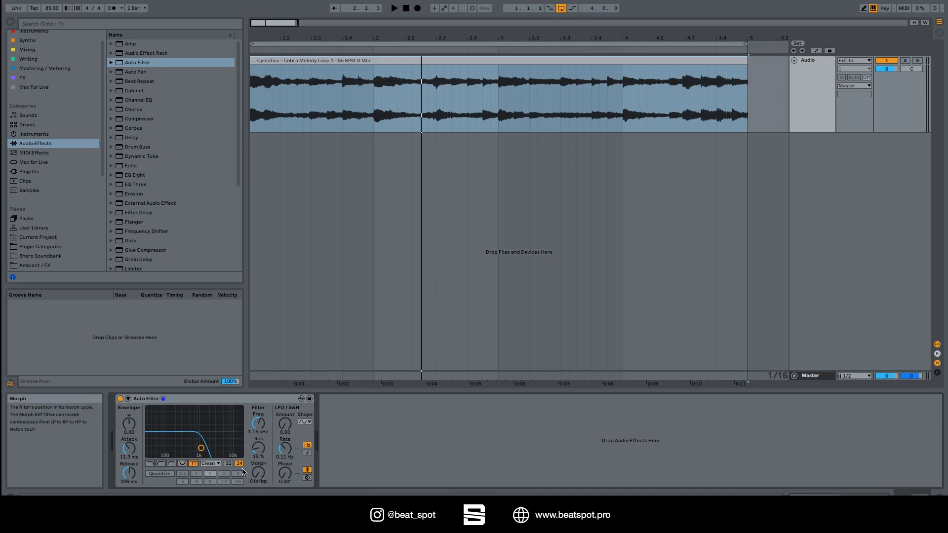
Sweep the Morph amount, and step the filter type back through Notch, Bandpass and Highpass to Lowpass
drag(257, 477, 257, 424)
click(182, 464)
click(171, 463)
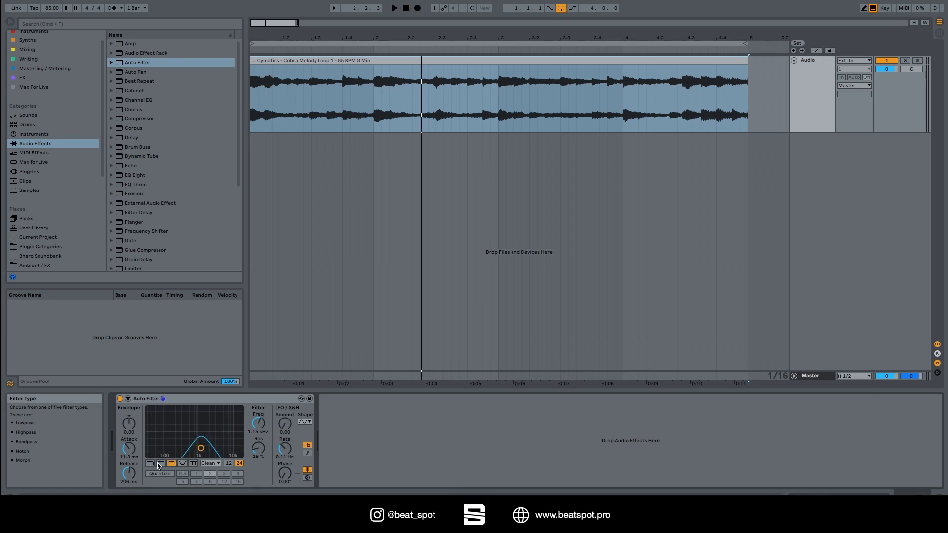
click(161, 463)
click(150, 463)
Try the SMP circuit type with the drive raised to about 18 dB
click(216, 465)
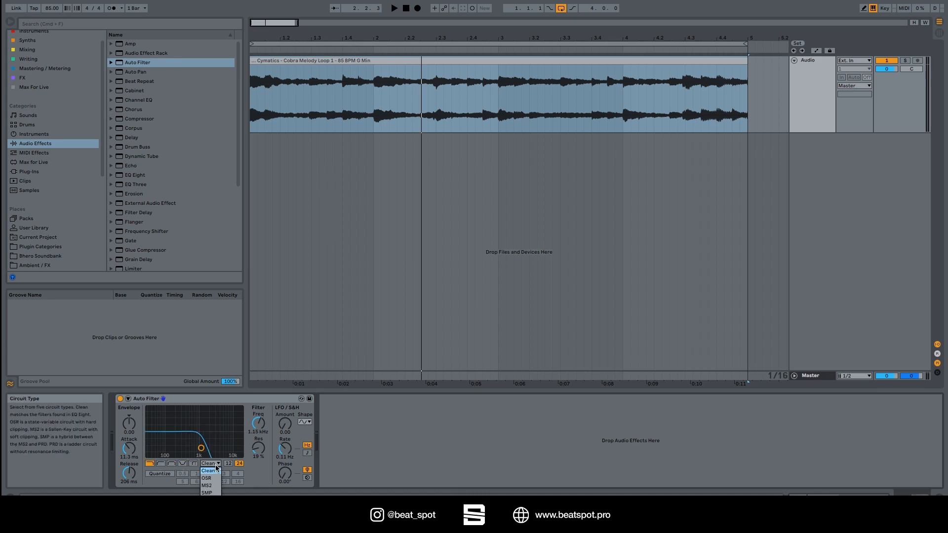
click(210, 493)
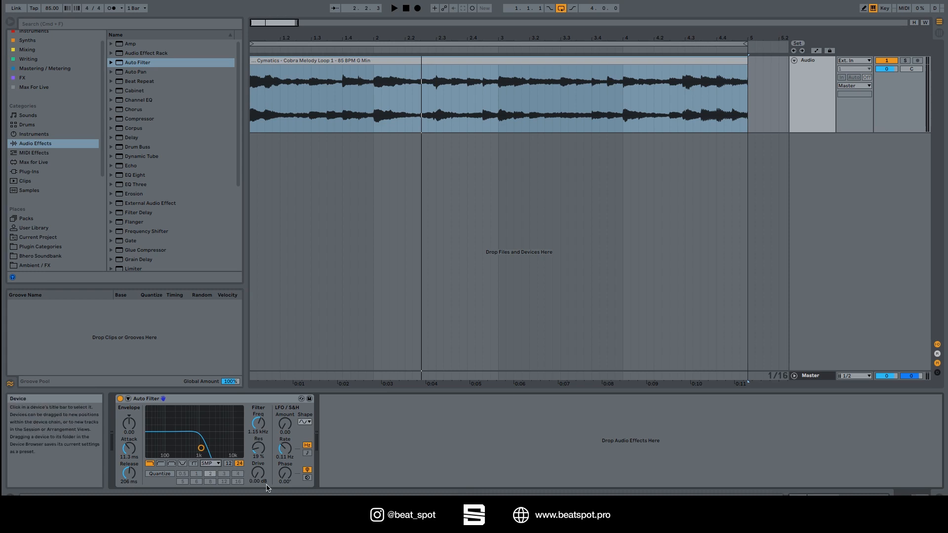
mouse_move(258, 473)
mouse_down()
mouse_move(258, 442)
mouse_move(258, 474)
mouse_up()
click(210, 463)
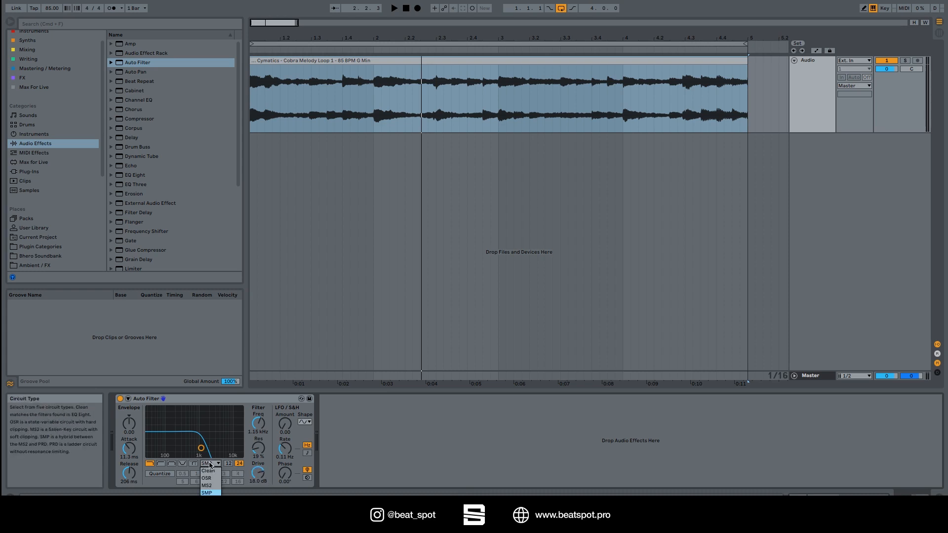
click(207, 493)
Switch the circuit type to OSR, test the drive amount, and bring it down to 0 dB
click(210, 463)
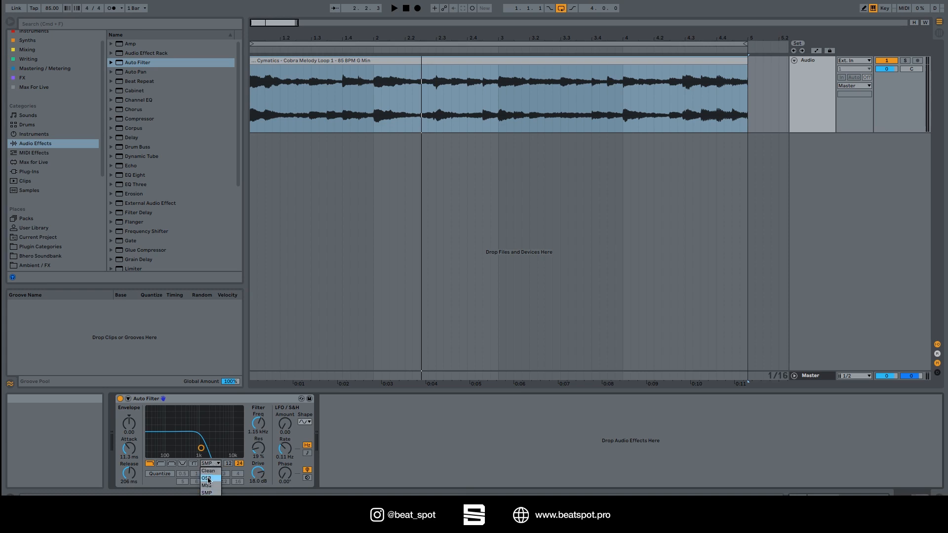
click(206, 478)
drag(258, 473, 258, 466)
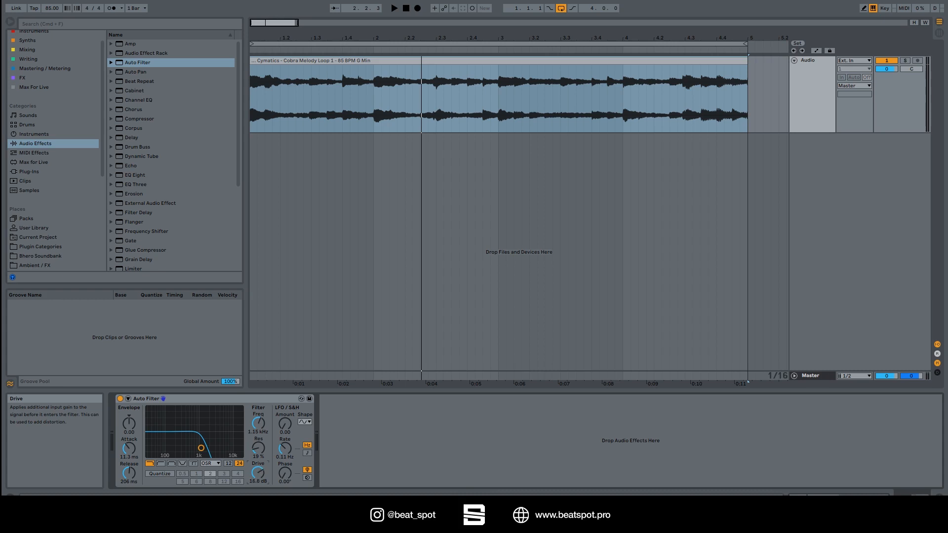
drag(257, 472, 258, 478)
Compare the 12 and 24 dB slopes, keep 24, and set the cutoff to about 2.05 kHz with 17% resonance
click(228, 464)
click(239, 464)
click(228, 465)
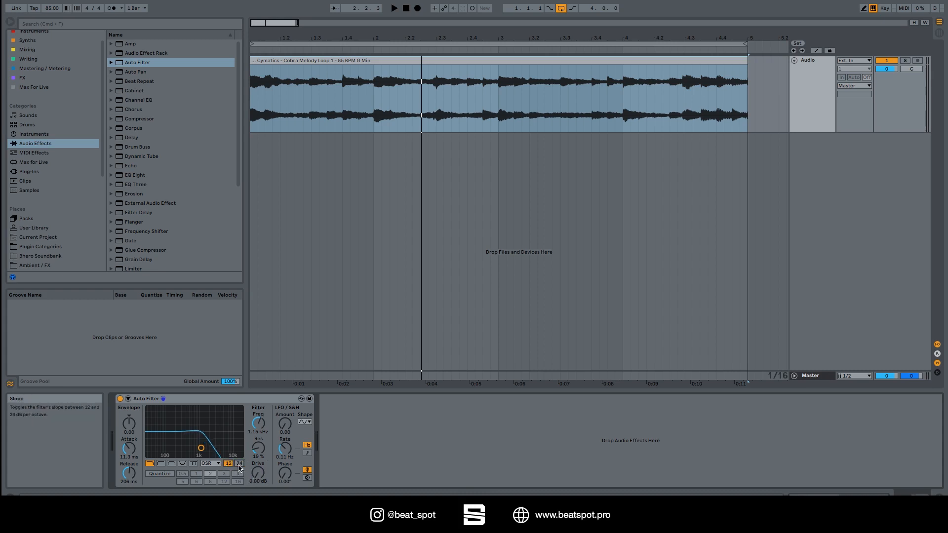
drag(201, 449, 200, 450)
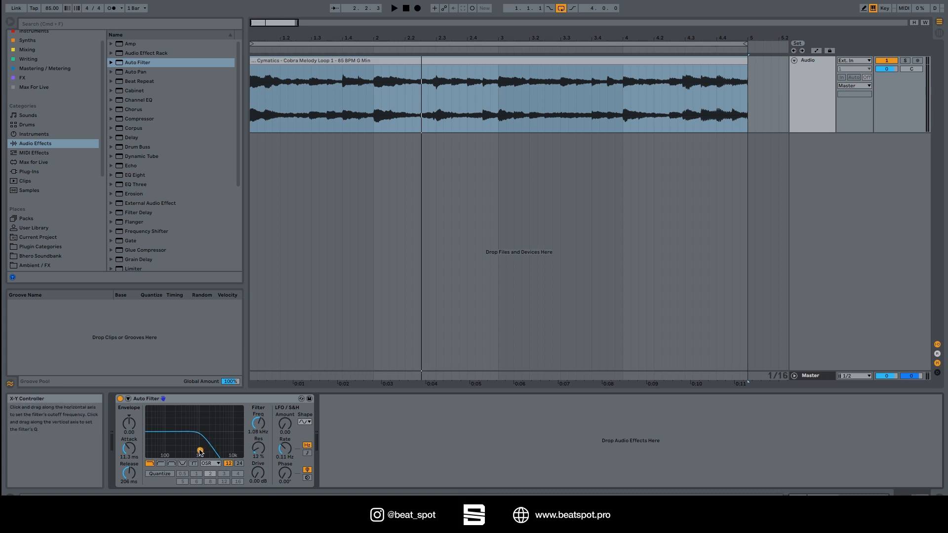
click(239, 464)
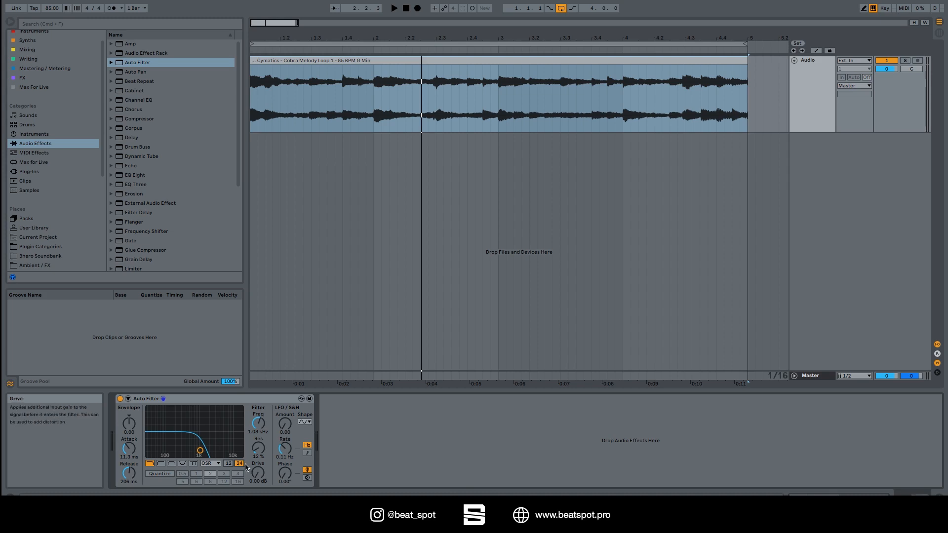
mouse_move(200, 451)
mouse_down()
mouse_move(212, 451)
mouse_move(194, 432)
mouse_move(209, 449)
mouse_up()
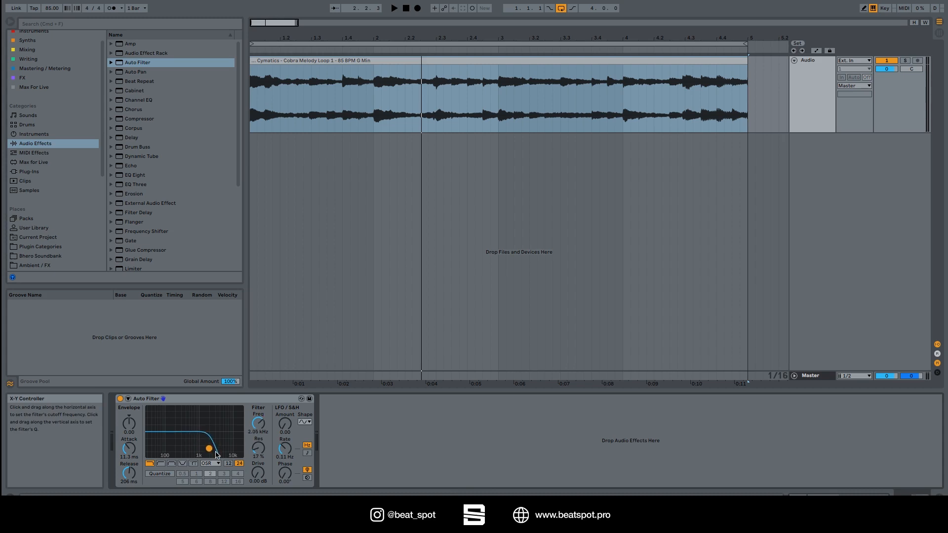
Enable Quantize for the filter modulation, test the LFO amount, and set the beat division to 0.5
click(160, 474)
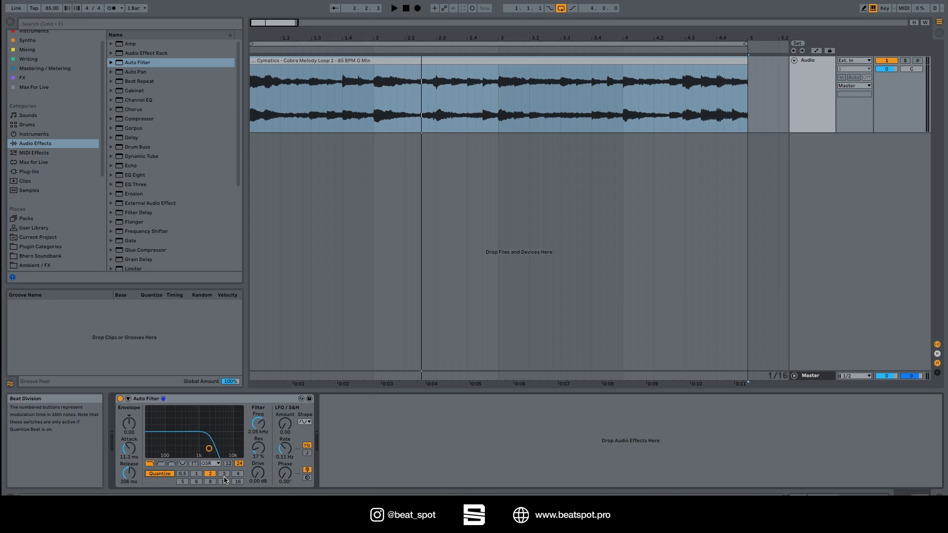
drag(285, 423, 285, 428)
click(182, 474)
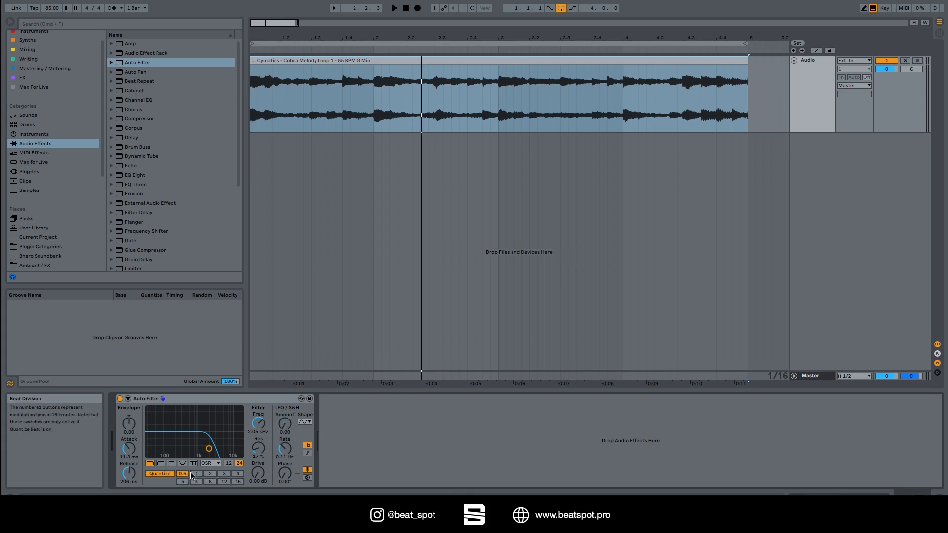
Try beat division 1, set it to 2, and raise the LFO amount to about 11.2
click(196, 474)
click(212, 474)
drag(285, 424, 280, 423)
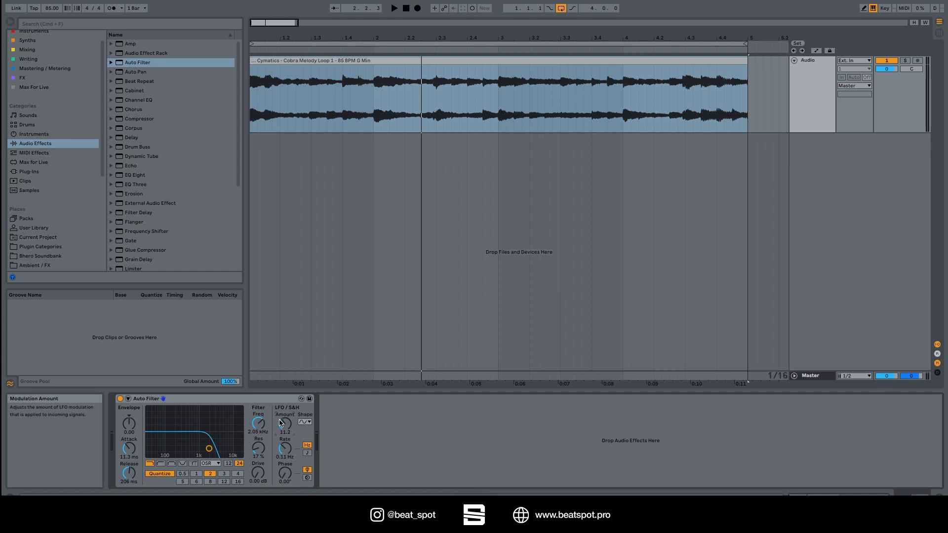
Turn Quantize off, then play the loop with the LFO amount at about 20.2 and the filter resonance at 38%
click(160, 475)
drag(285, 424, 285, 412)
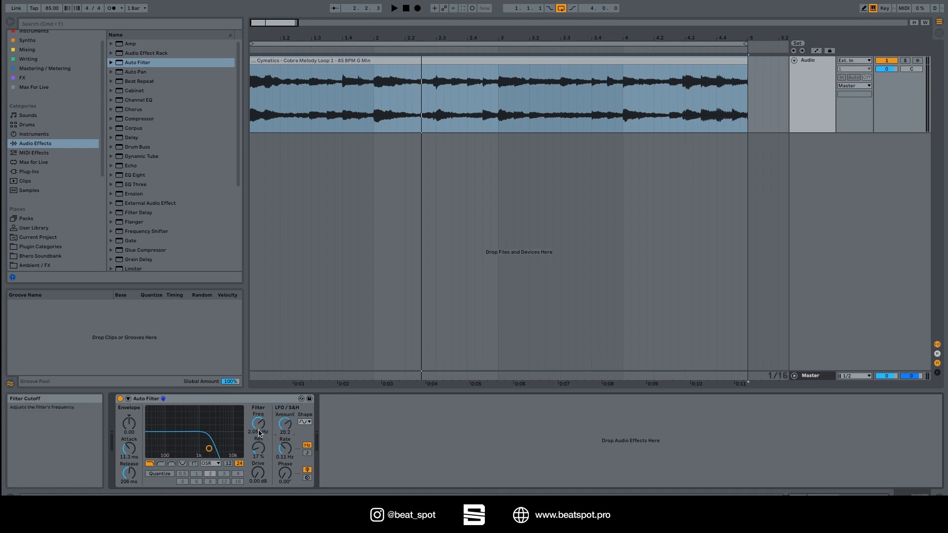
drag(258, 450, 258, 445)
key(space)
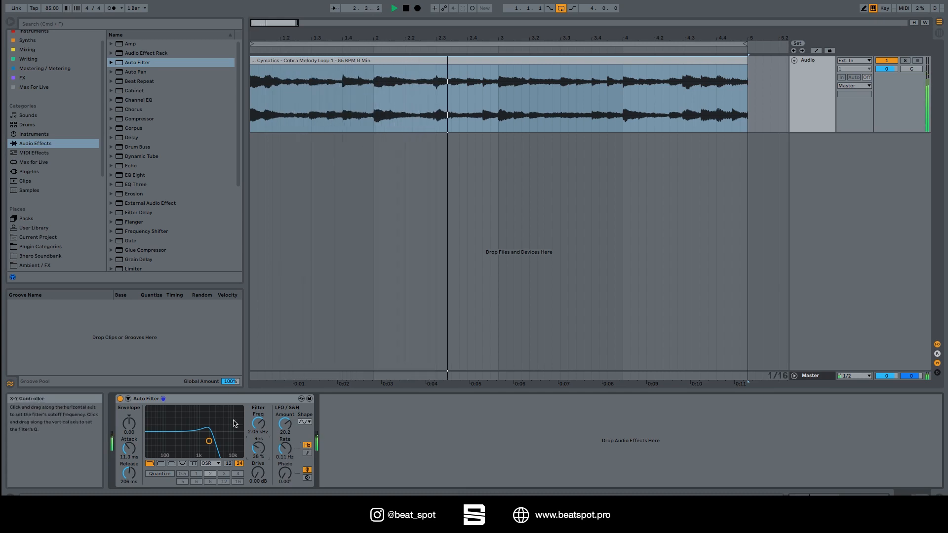
key(space)
Sync the LFO rate to the song tempo at 1/4 and audition the loop while adjusting the LFO amount
click(307, 453)
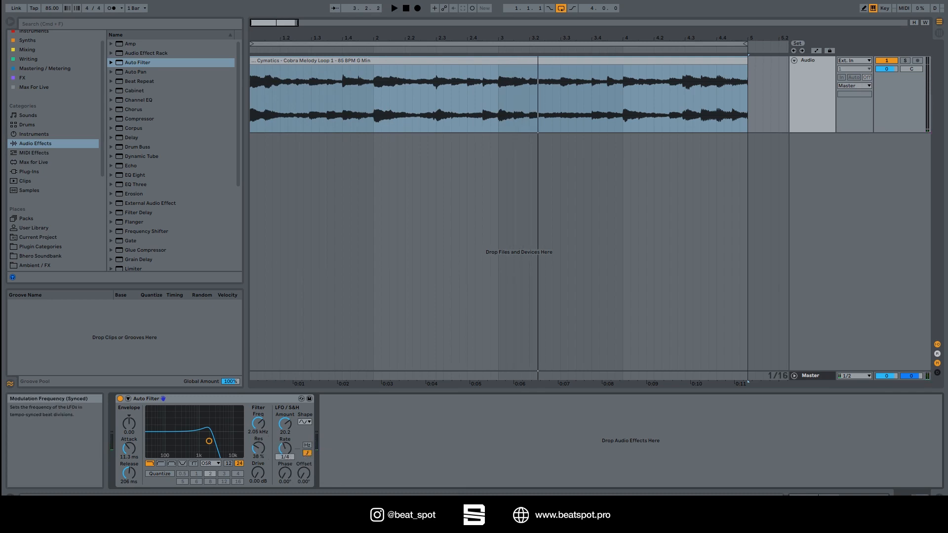
key(space)
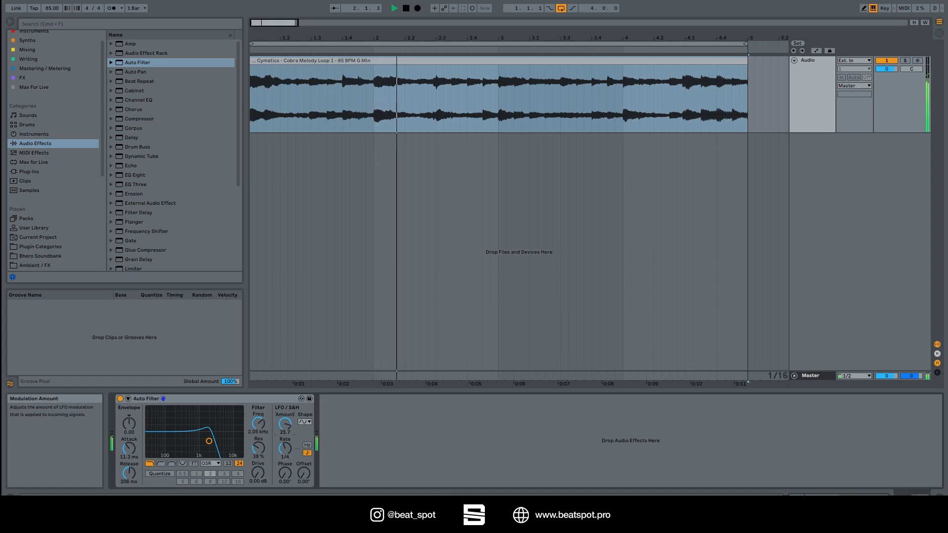
drag(285, 423, 285, 424)
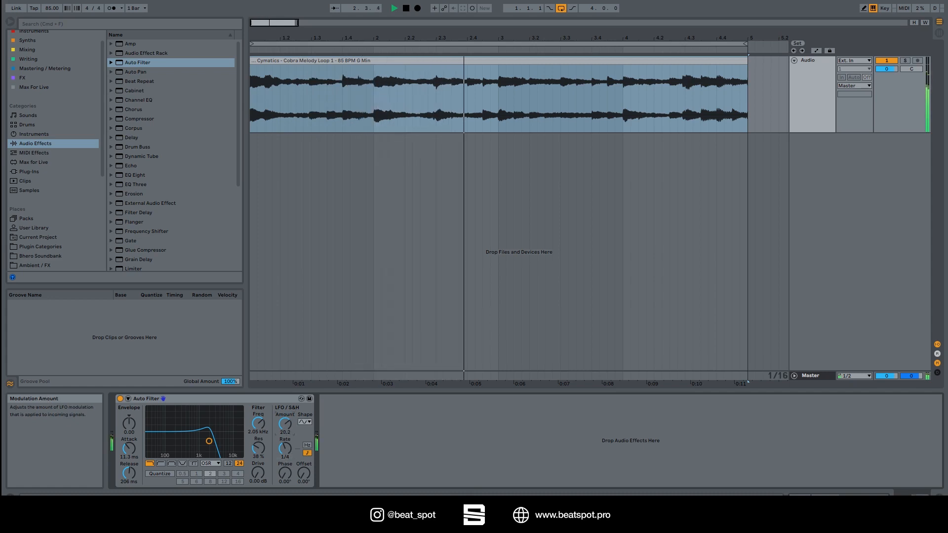
key(space)
Audition the loop with the square, triangle and rising sawtooth LFO shapes in turn
click(304, 423)
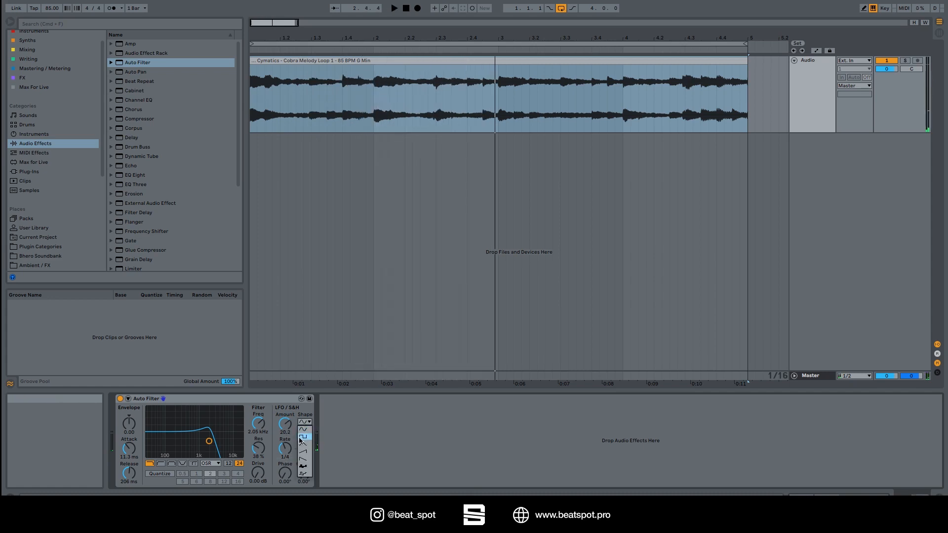
click(307, 438)
key(space)
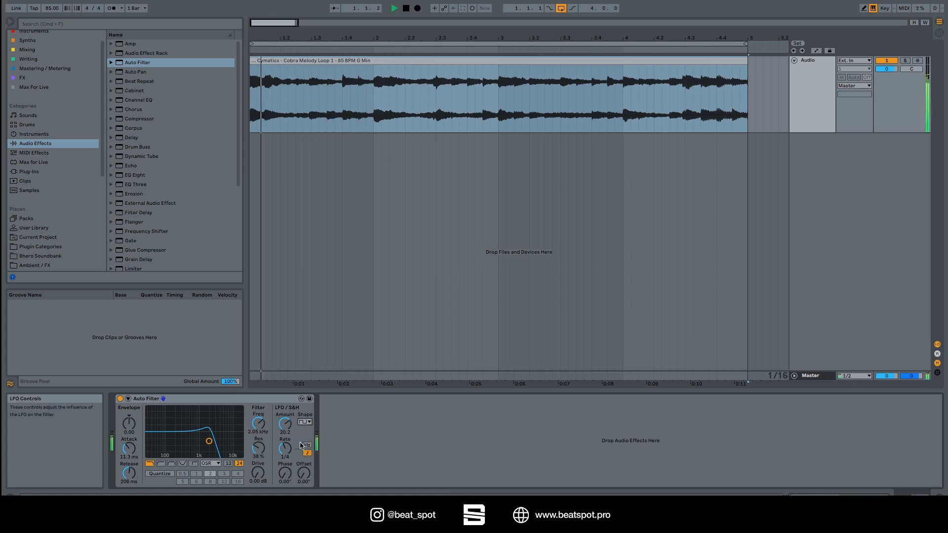
click(304, 422)
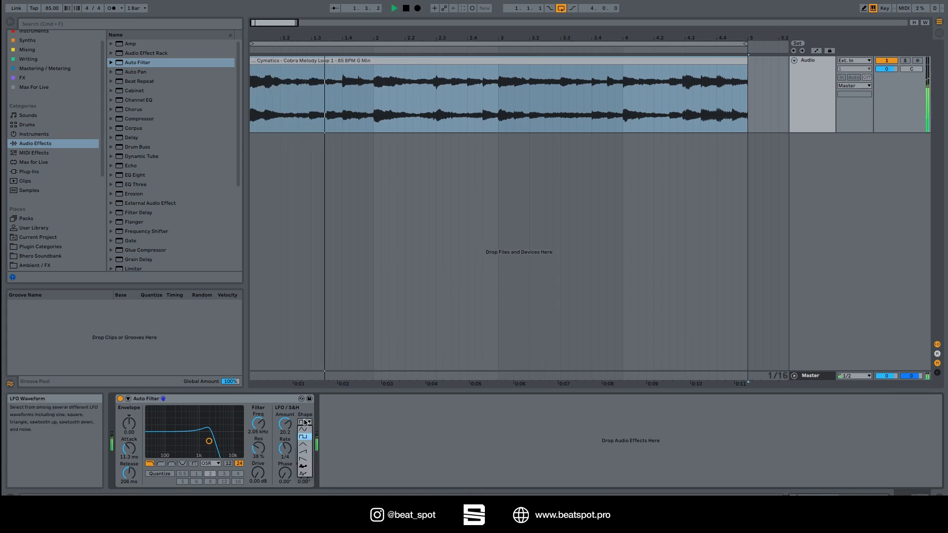
click(305, 445)
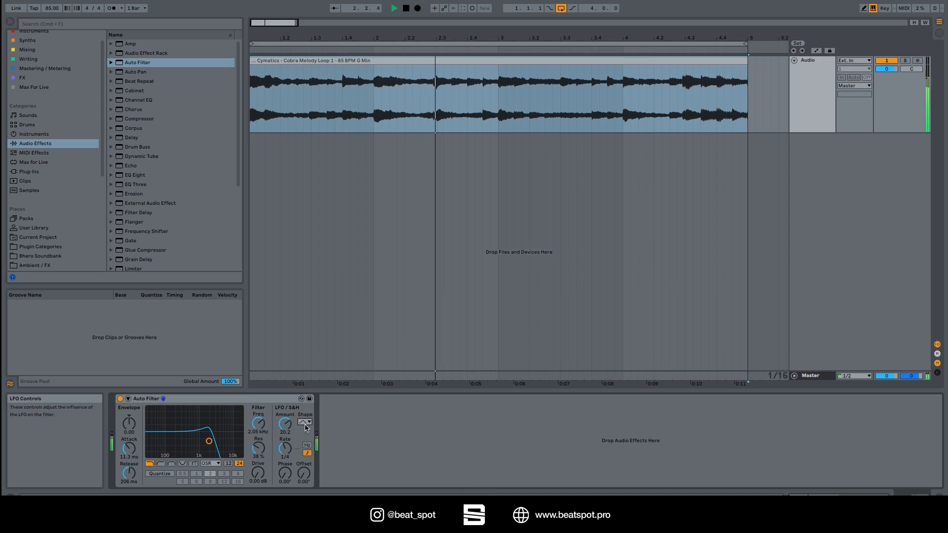
click(304, 422)
click(305, 452)
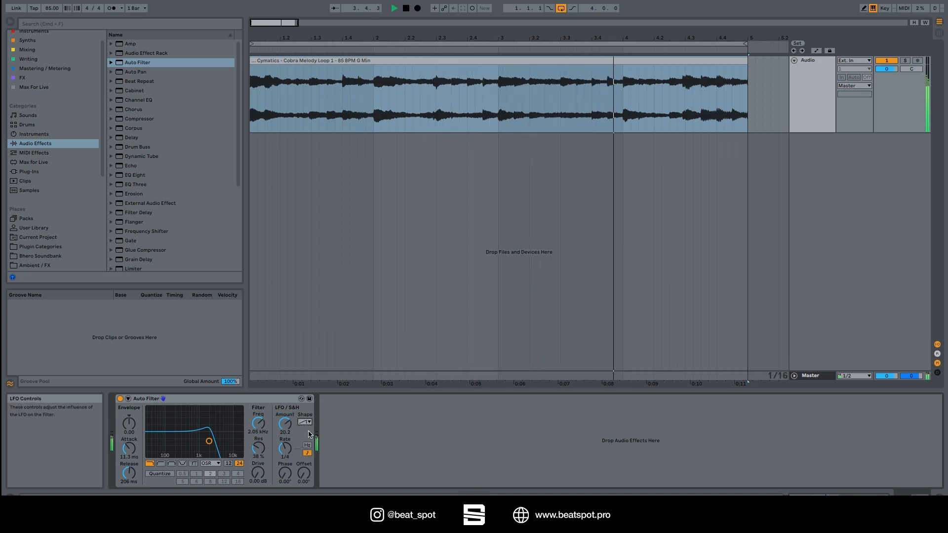
key(space)
Toggle the LFO rate to Hz and back to tempo sync, then audition a 180° phase and reset it to 0°
click(307, 453)
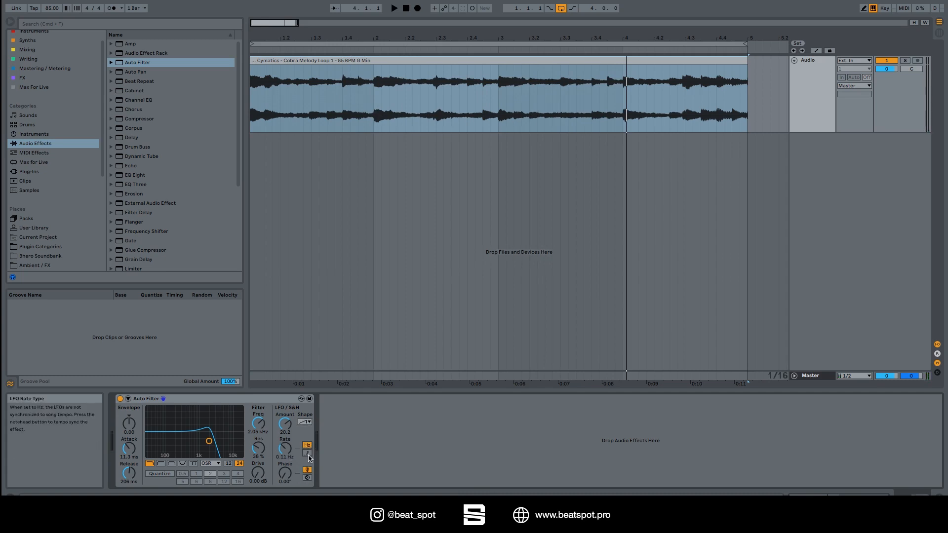
click(307, 454)
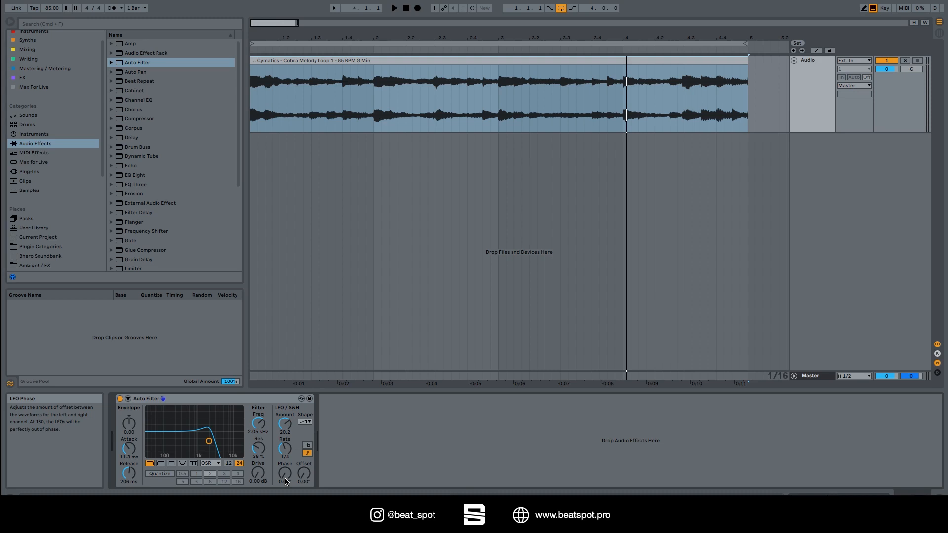
drag(289, 484, 289, 459)
click(389, 63)
key(space)
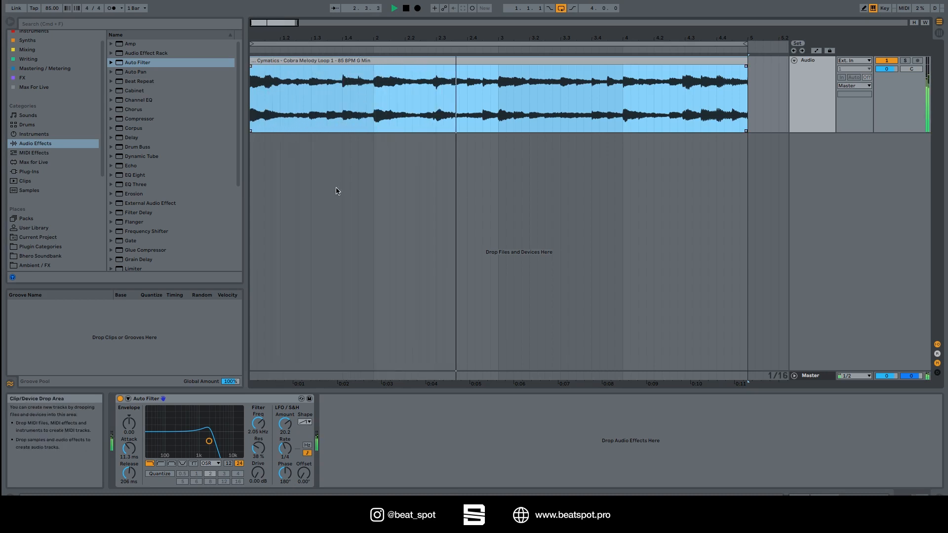
drag(285, 473, 285, 522)
key(space)
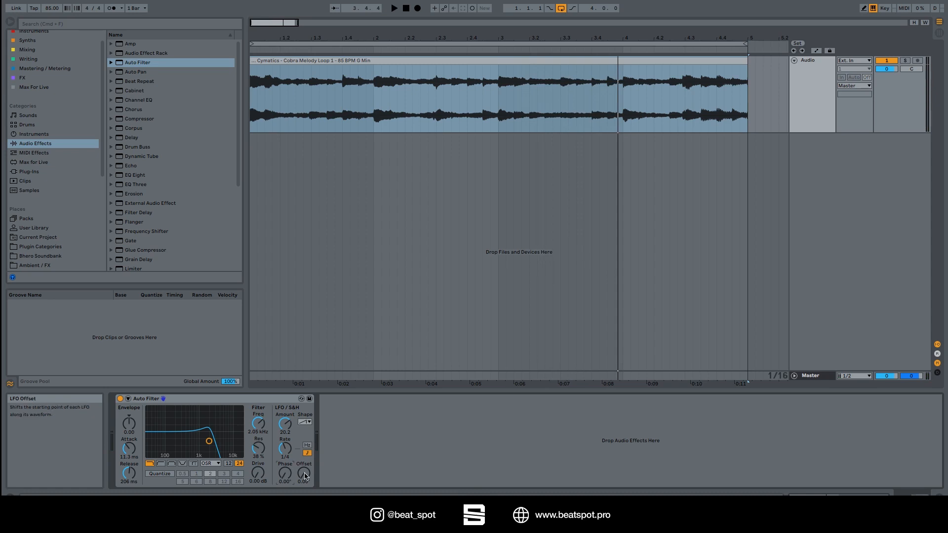
Try a 90° LFO offset, change the LFO shape to sine, and return the offset to 0°
click(305, 476)
drag(305, 476, 305, 479)
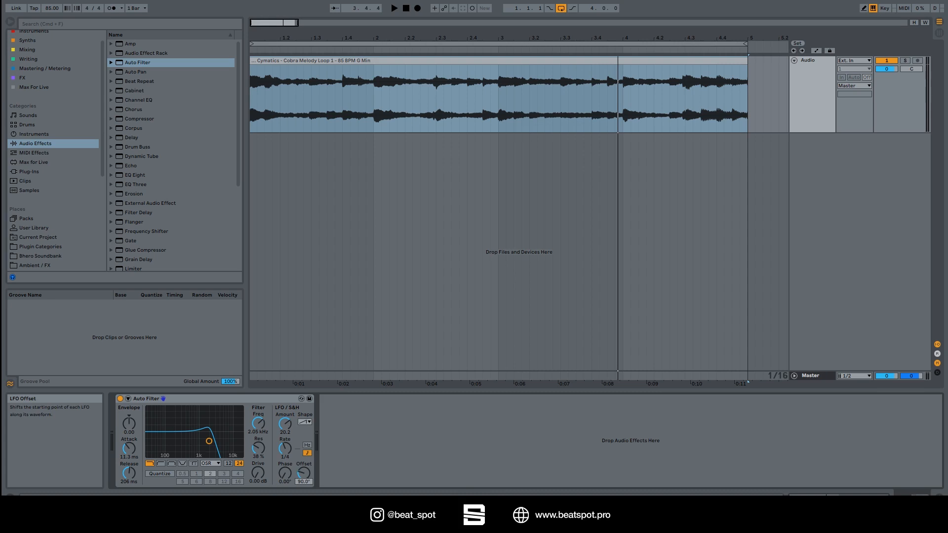
click(304, 423)
click(306, 430)
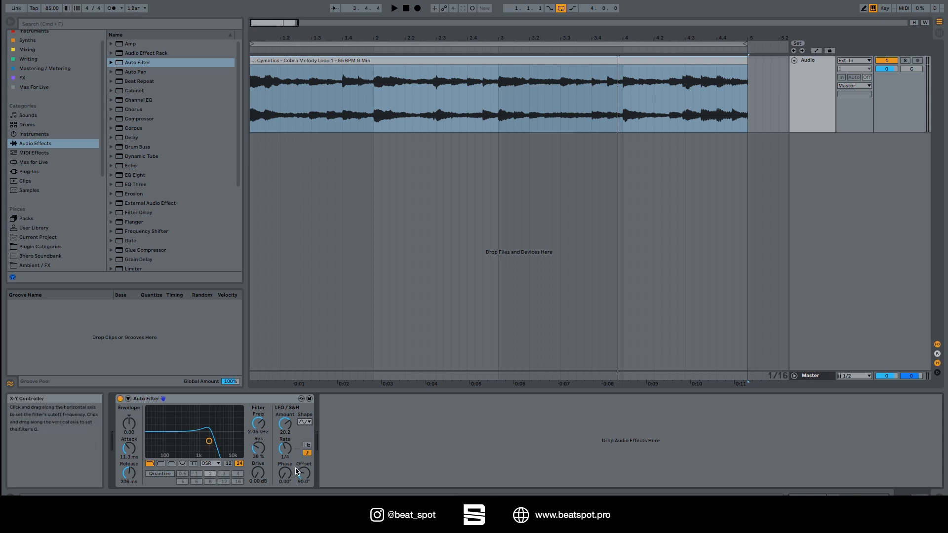
drag(297, 473, 297, 494)
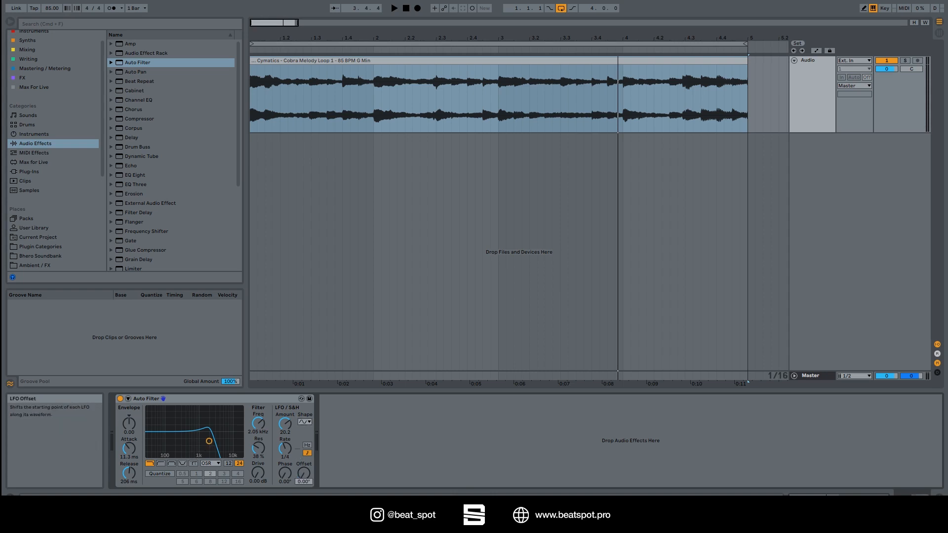
Switch the LFO shape to the falling sawtooth and audition the loop
click(301, 421)
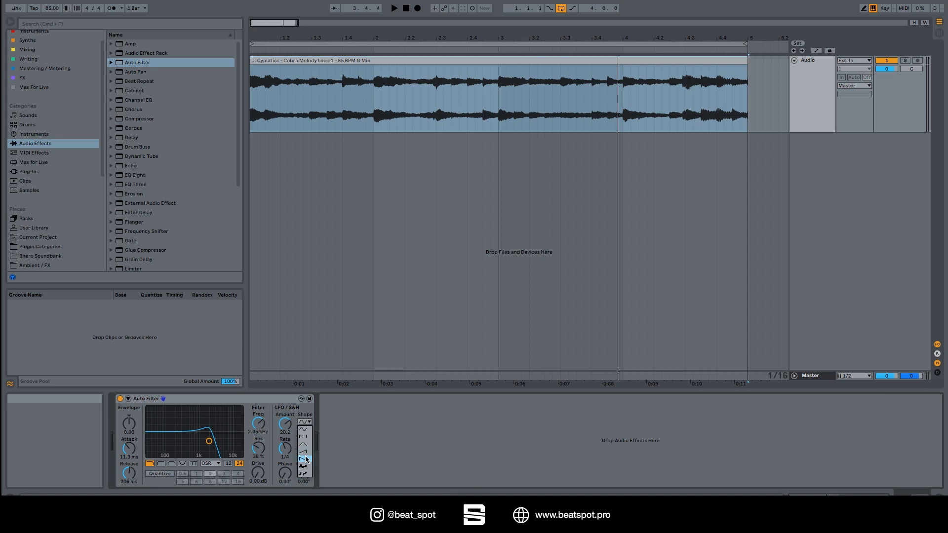
click(304, 461)
key(space)
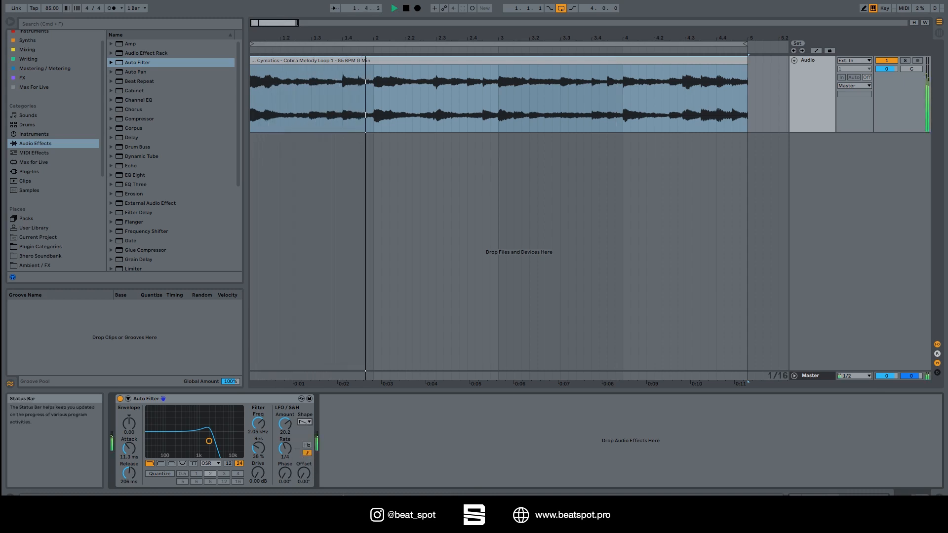
key(space)
Audition the LFO offset at 180° and 90°, and bring it back down to about 0°
drag(304, 482, 304, 450)
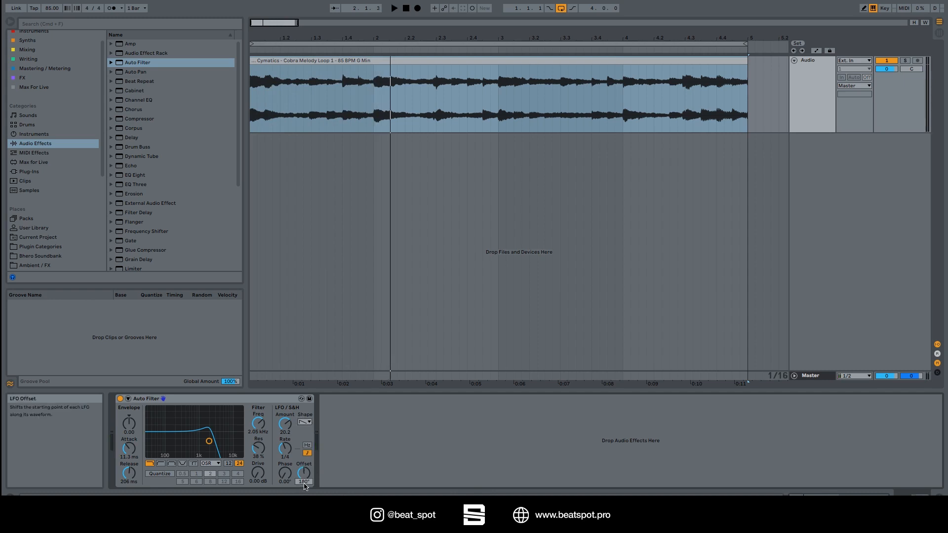
key(space)
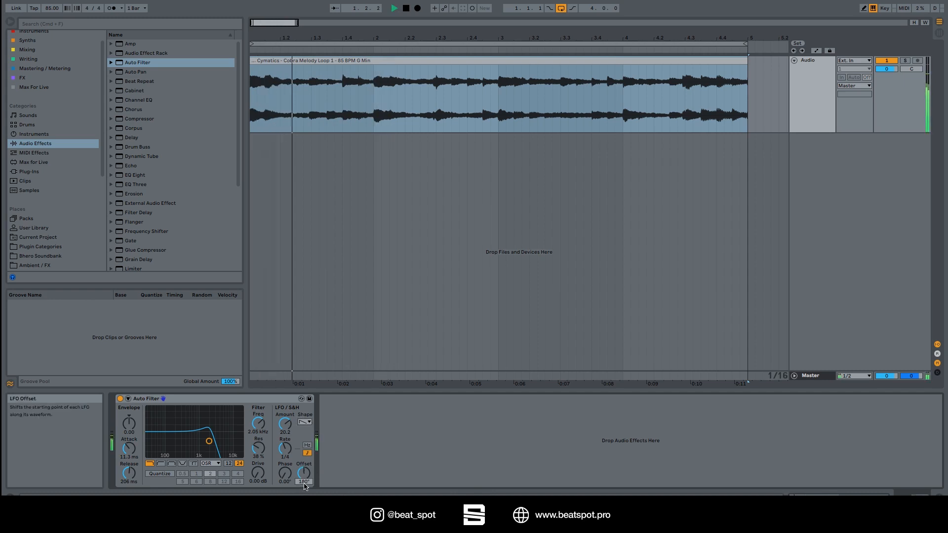
drag(305, 485, 305, 497)
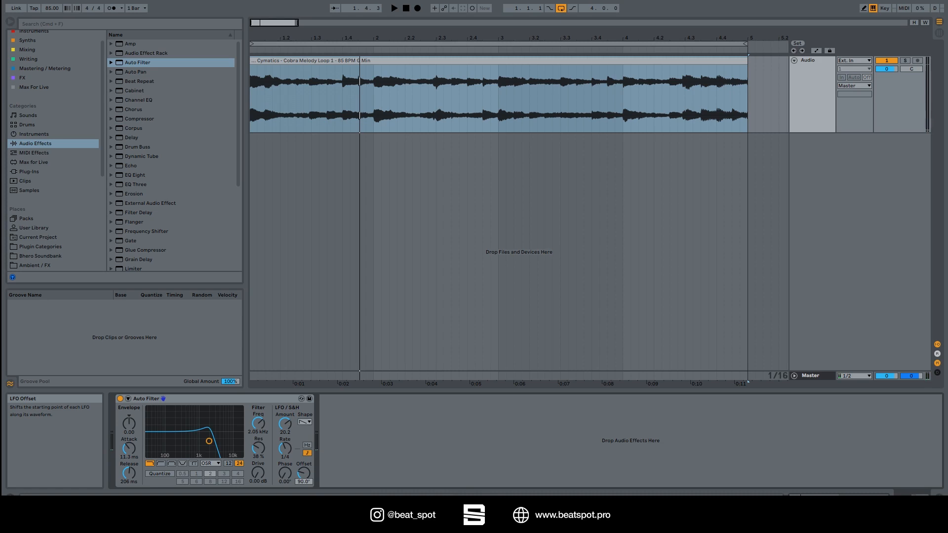
key(space)
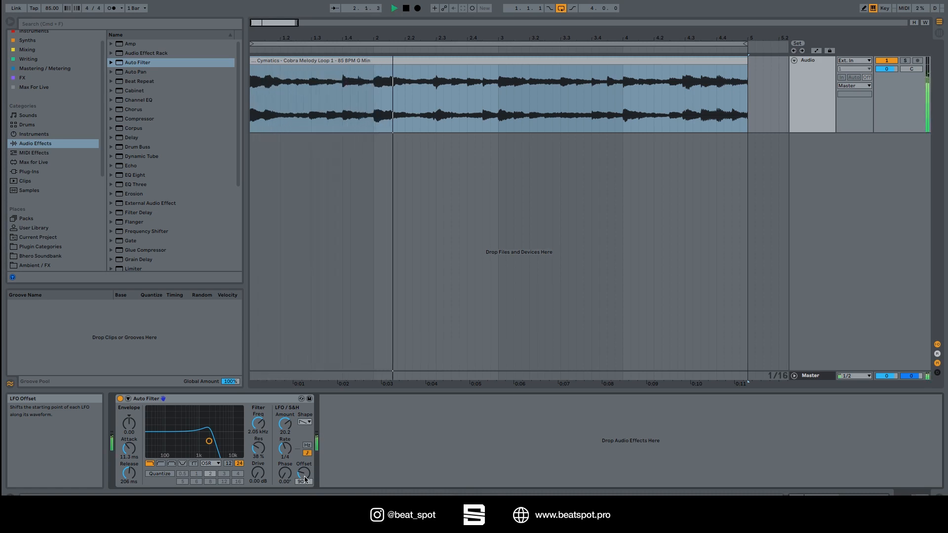
key(space)
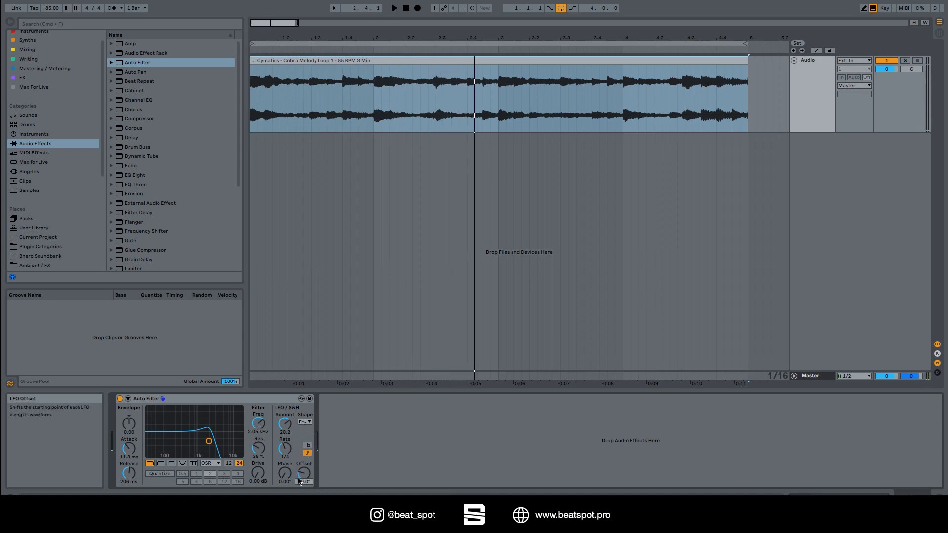
drag(299, 478, 298, 498)
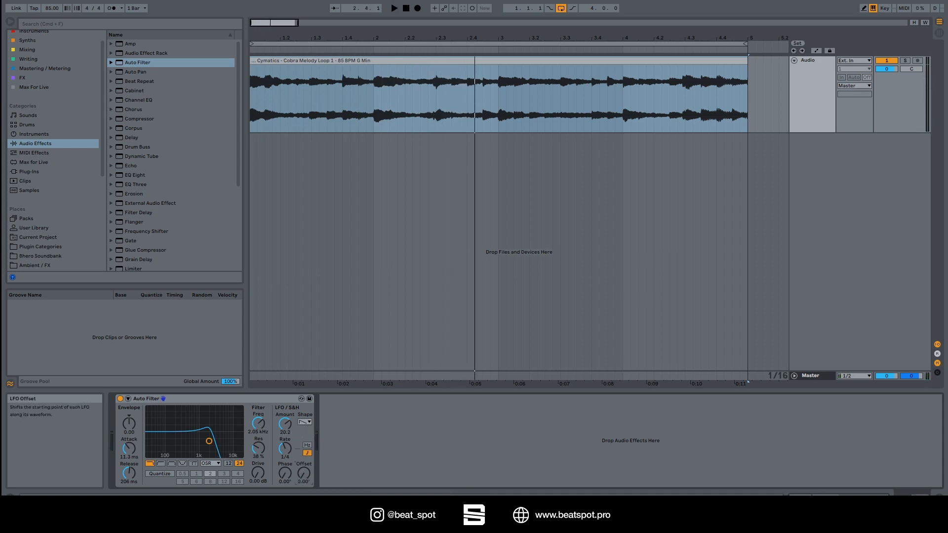
Enable Quantize with the beat division at 2 and audition the loop
click(166, 474)
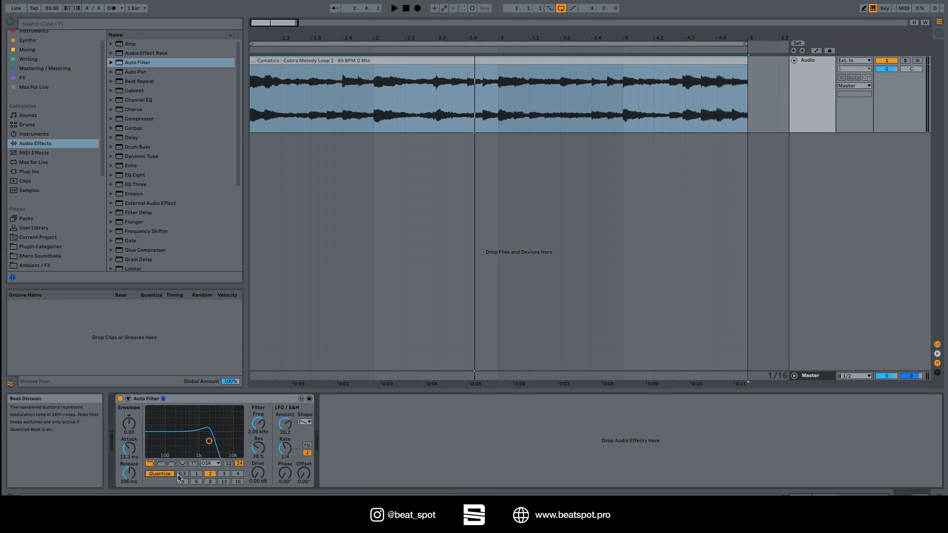
key(space)
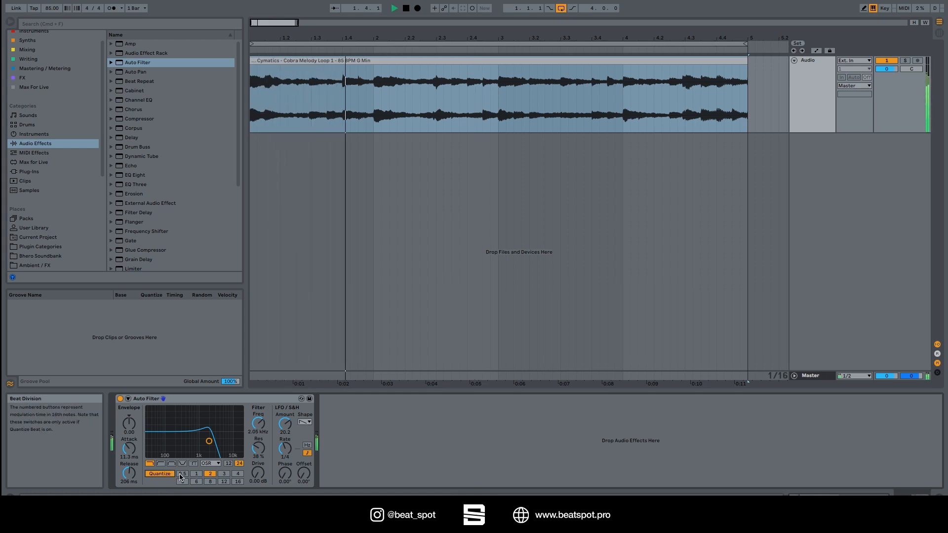
key(space)
Change the LFO shape to sine and audition the loop, setting the beat division to 0.5 during playback
click(305, 422)
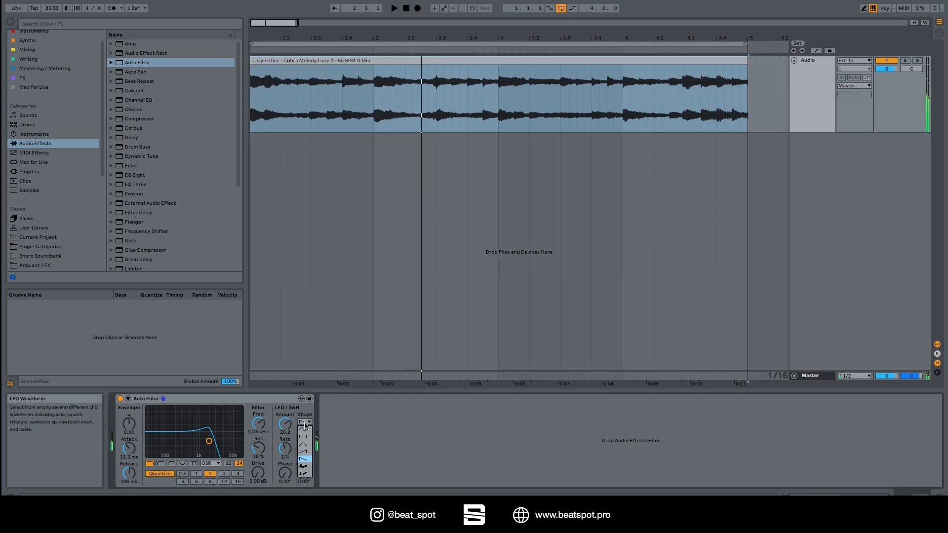
click(305, 433)
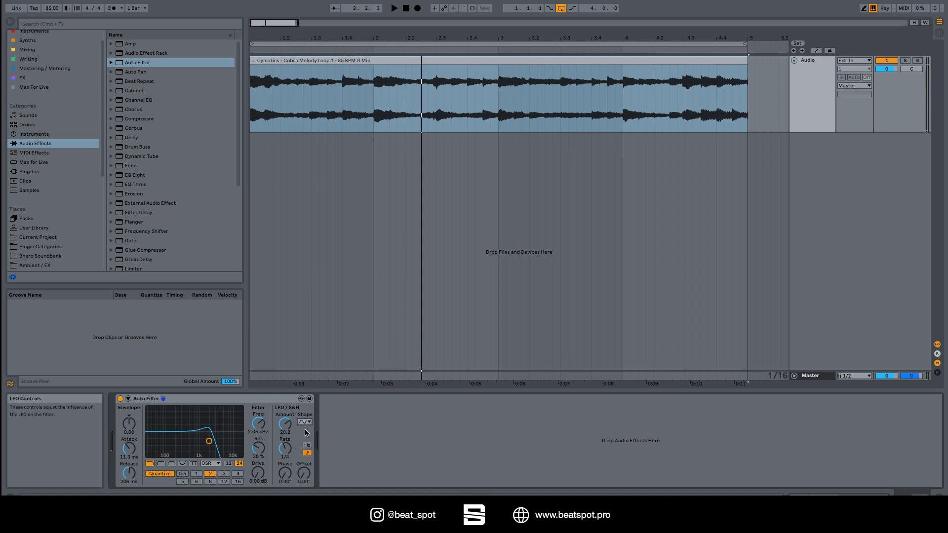
key(space)
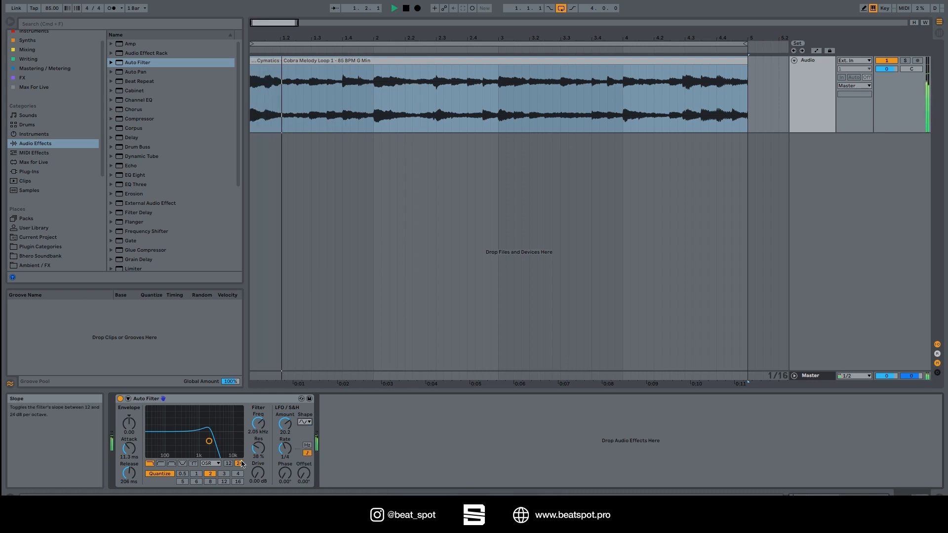
click(184, 474)
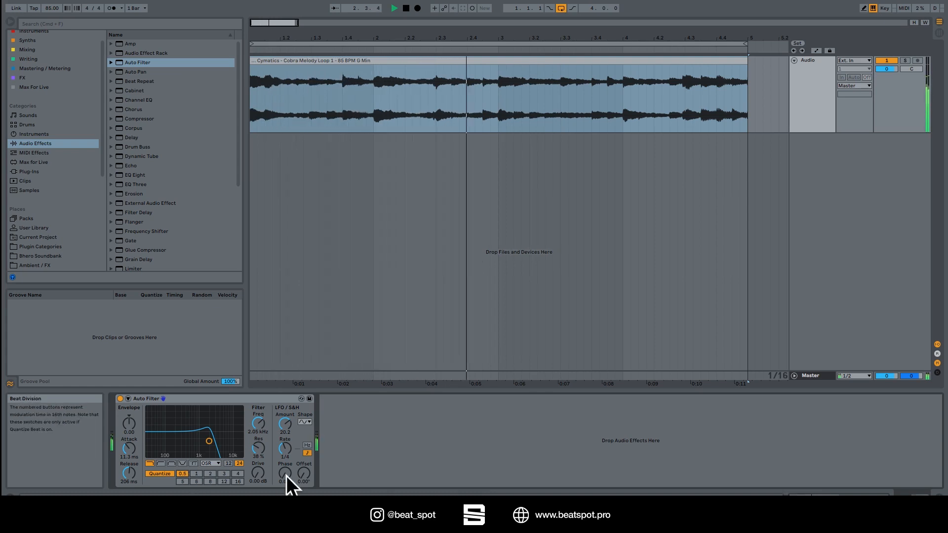
key(space)
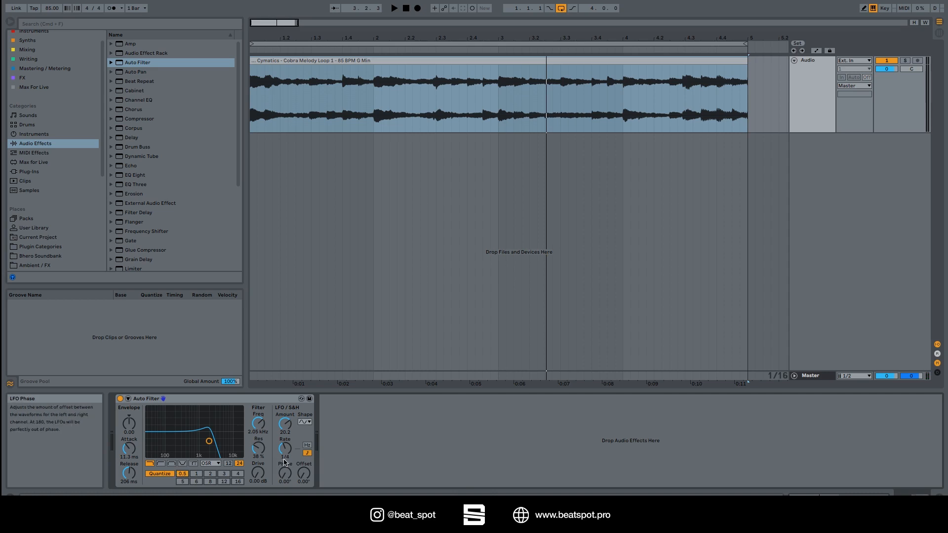
Play the loop with the synced LFO rate at 1, then lower the cutoff to about 1.81 kHz with 17% resonance
drag(285, 448, 285, 443)
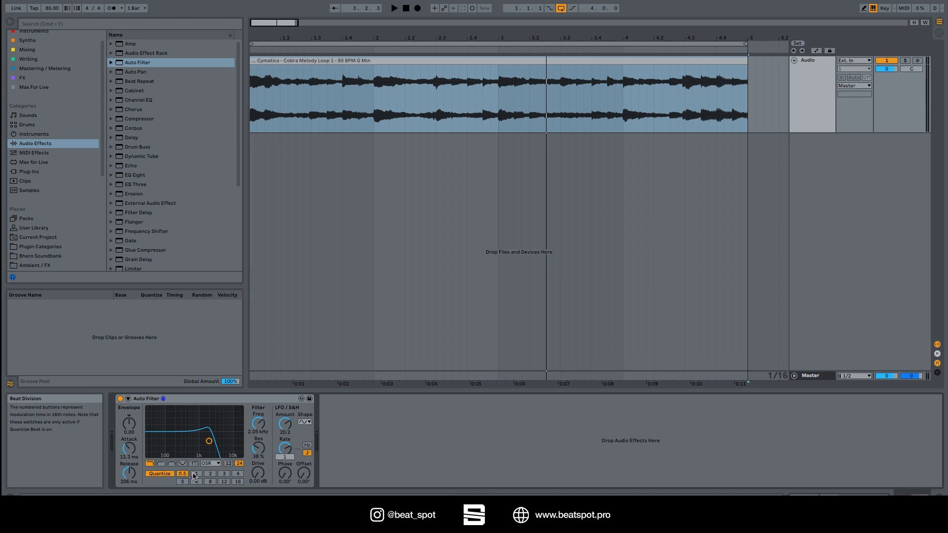
key(space)
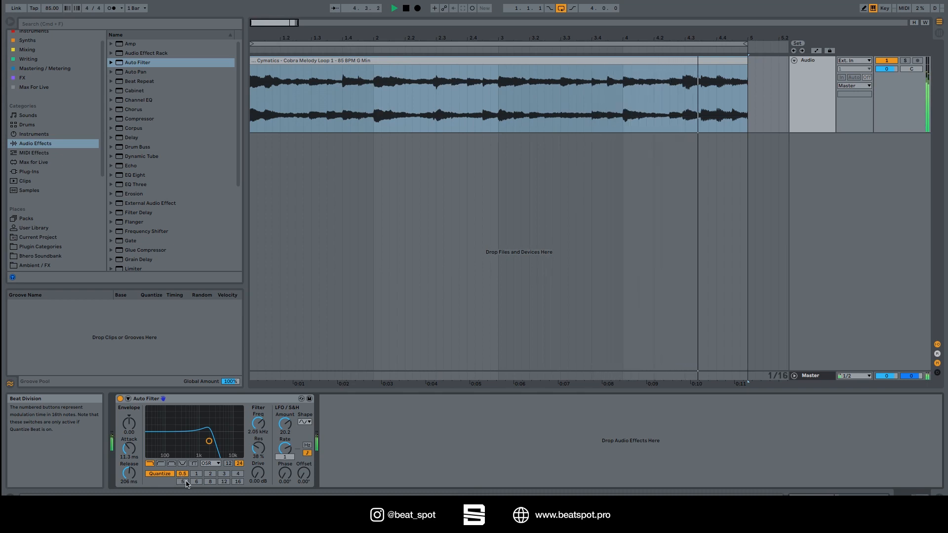
key(space)
drag(209, 441, 208, 449)
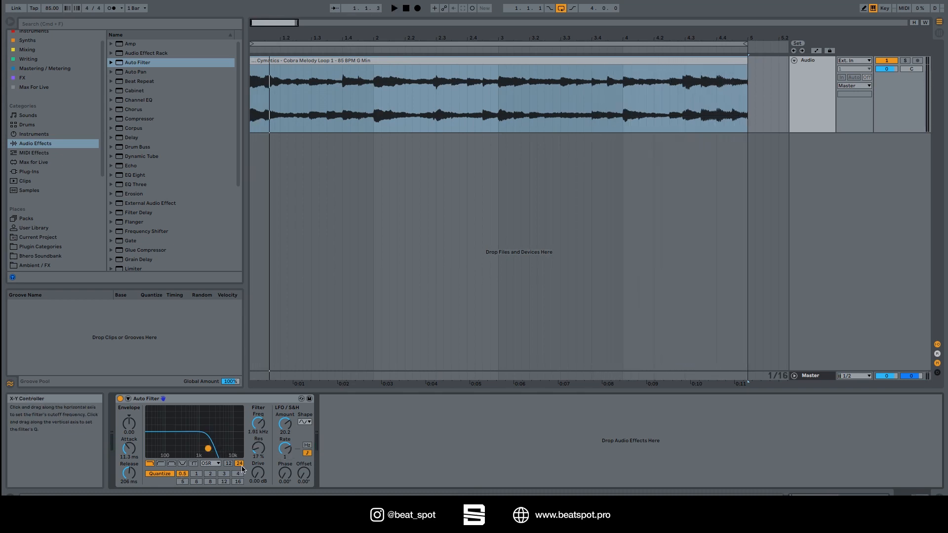